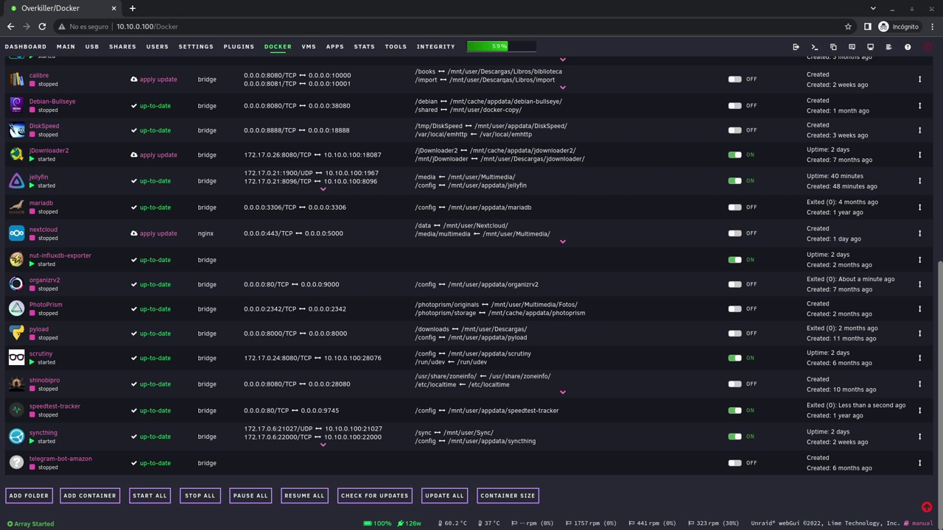
Step: Return to the server dashboard in a maximized window and connect to the Windows 10 VM UnRAID remote desktop in Remmina
{"action": "key", "text": "alt+Left"}
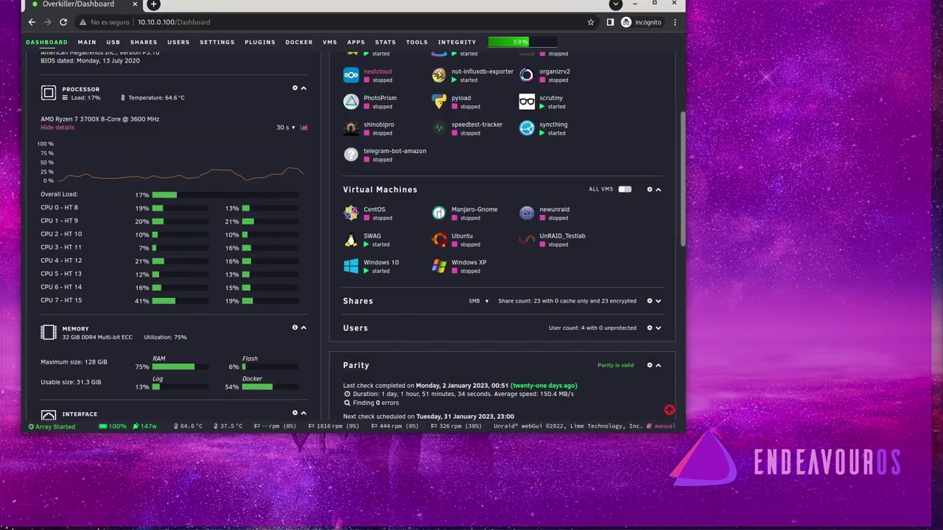
{"action": "key", "text": "super+Up"}
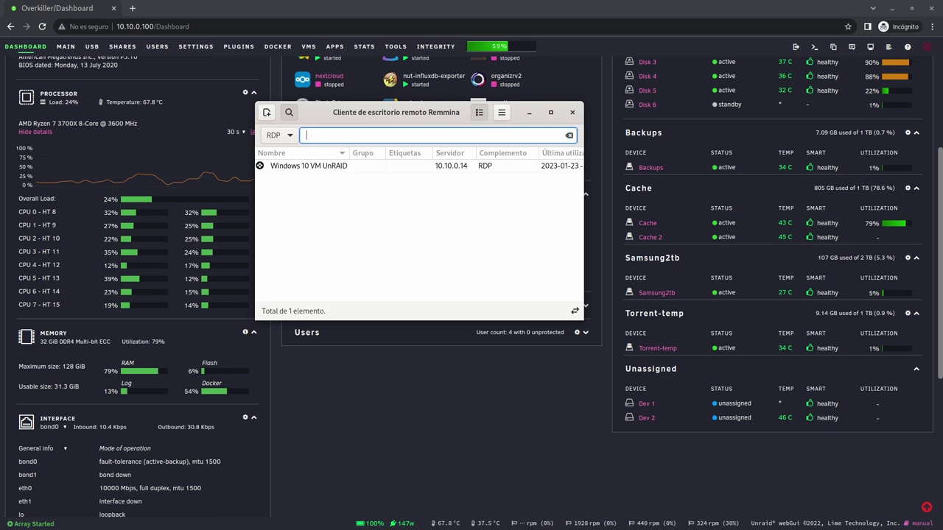
{"action": "left_click", "coordinate": [309, 166]}
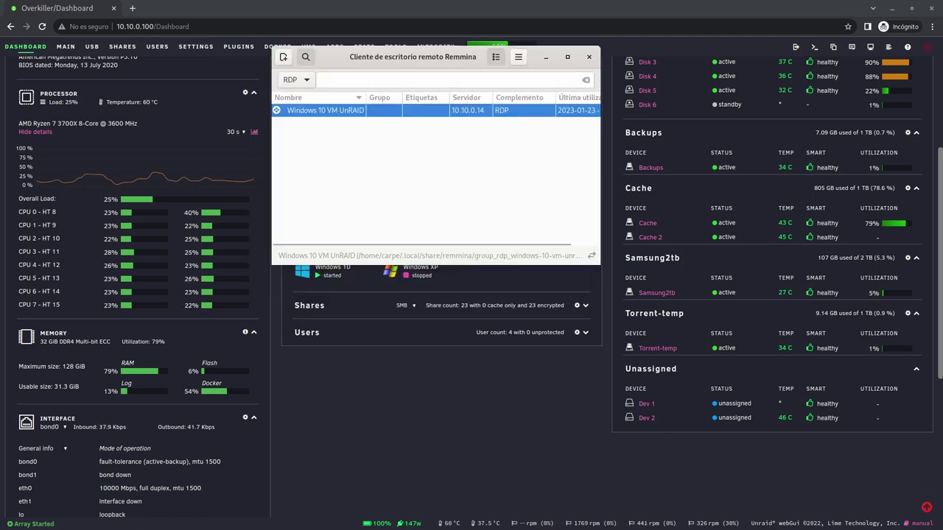
{"action": "key", "text": "Return"}
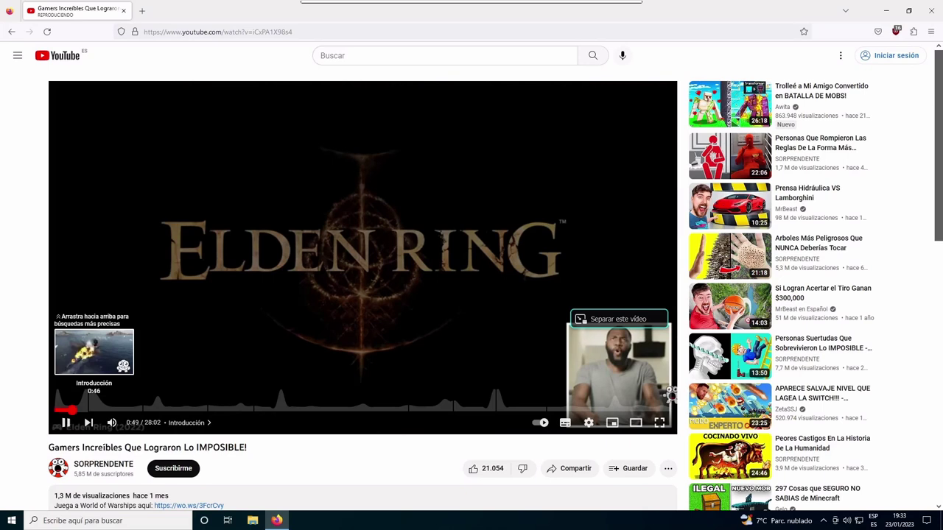
Step: Rewind the playing YouTube video to its start and close its browser tab in the virtual machine
{"action": "left_click_drag", "start_coordinate": [67, 410], "coordinate": [48, 411]}
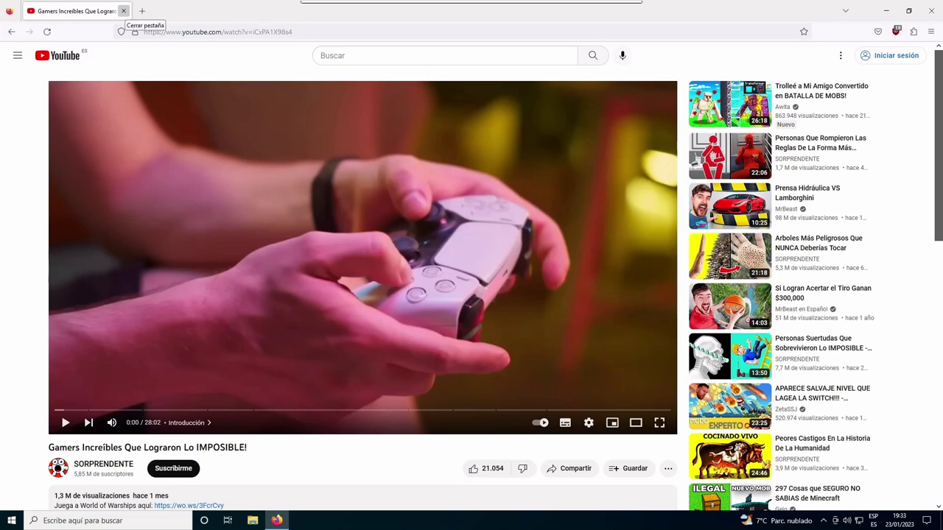
{"action": "left_click", "coordinate": [123, 10]}
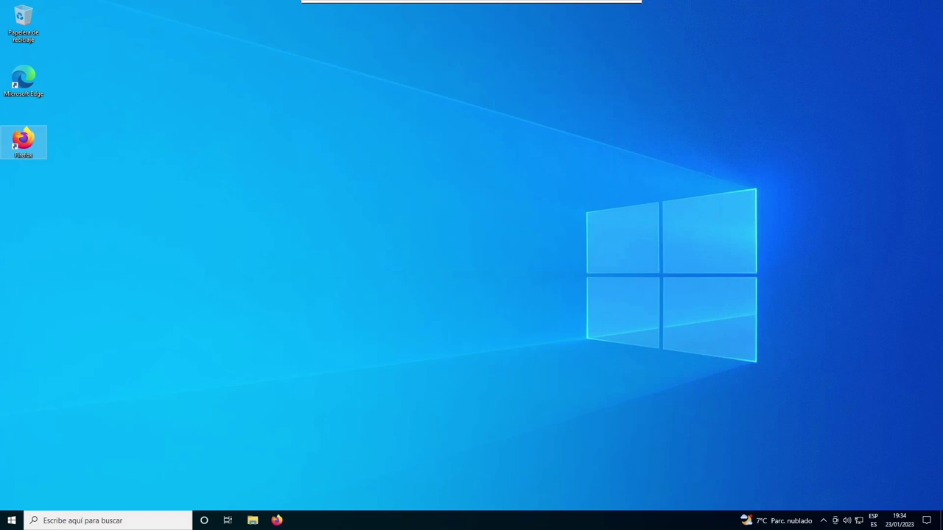
Step: Disconnect from the Windows 10 VM and close Remmina to get back to the server dashboard
{"action": "mouse_move", "coordinate": [631, 11]}
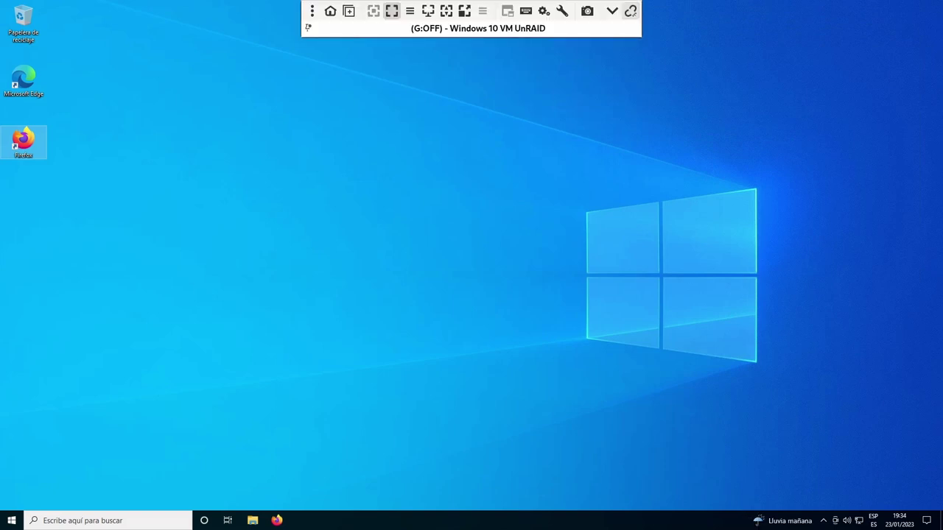
{"action": "left_click", "coordinate": [630, 11]}
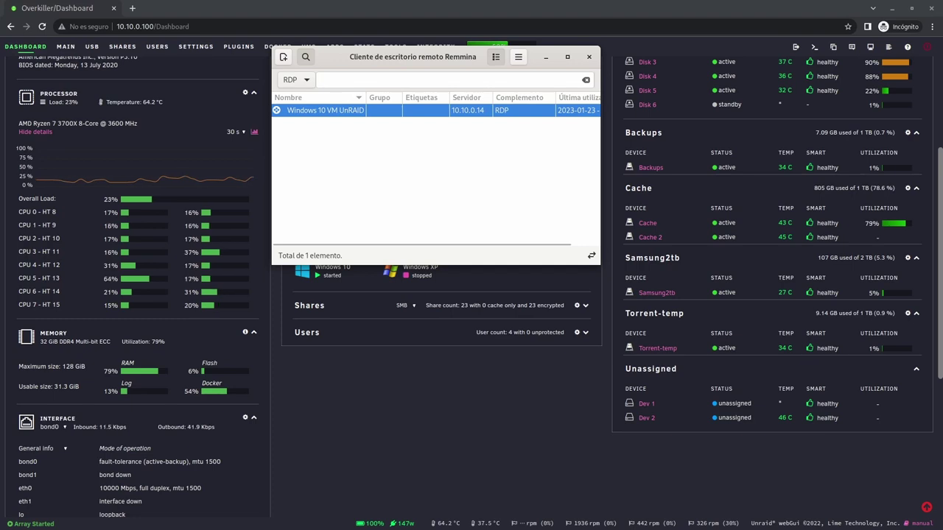
{"action": "key", "text": "alt+F4"}
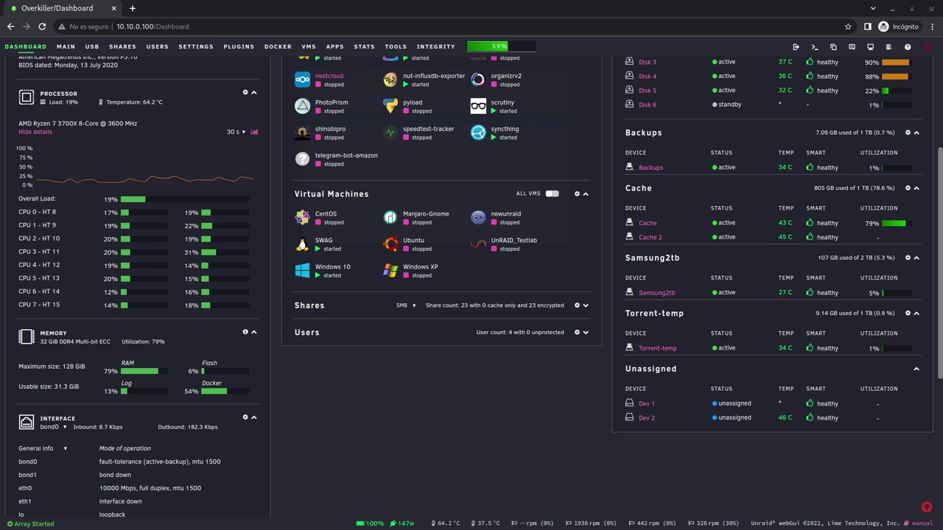
{"action": "scroll", "coordinate": [471, 280], "scroll_direction": "up", "scroll_amount": 3}
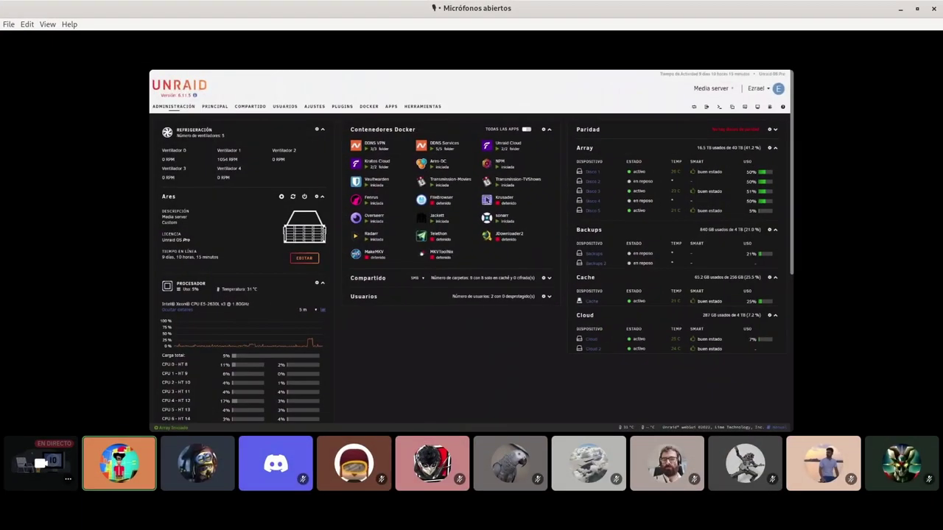
Step: Show the shared Unraid stream full screen and hide participants without video and new message previews
{"action": "left_click", "coordinate": [928, 509]}
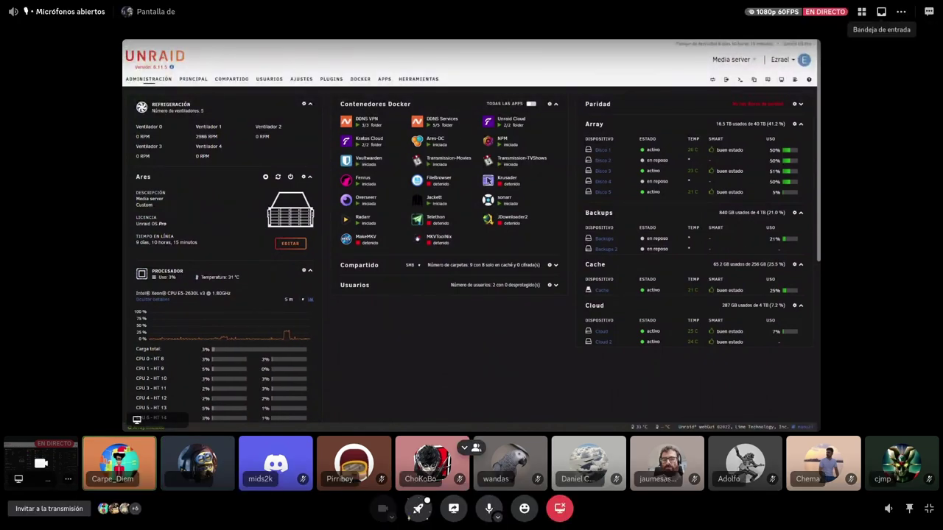
{"action": "left_click", "coordinate": [901, 11]}
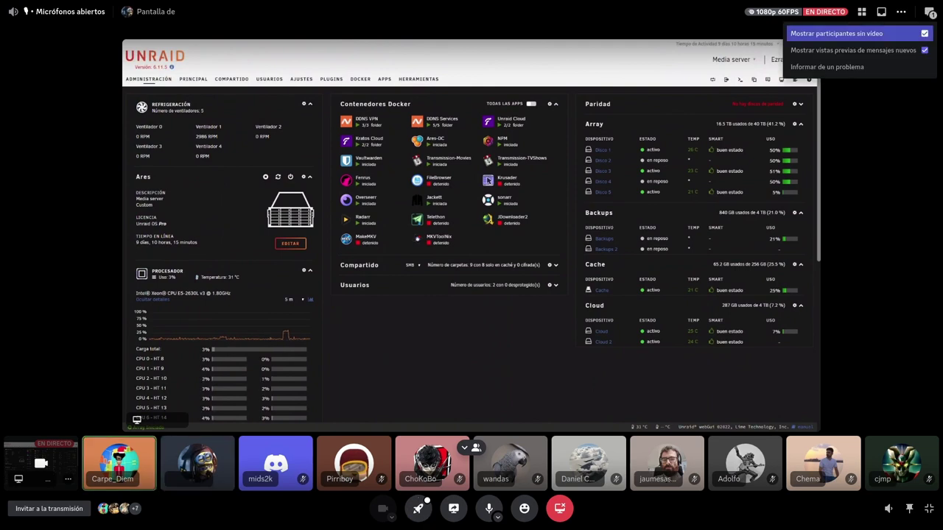
{"action": "left_click", "coordinate": [835, 33]}
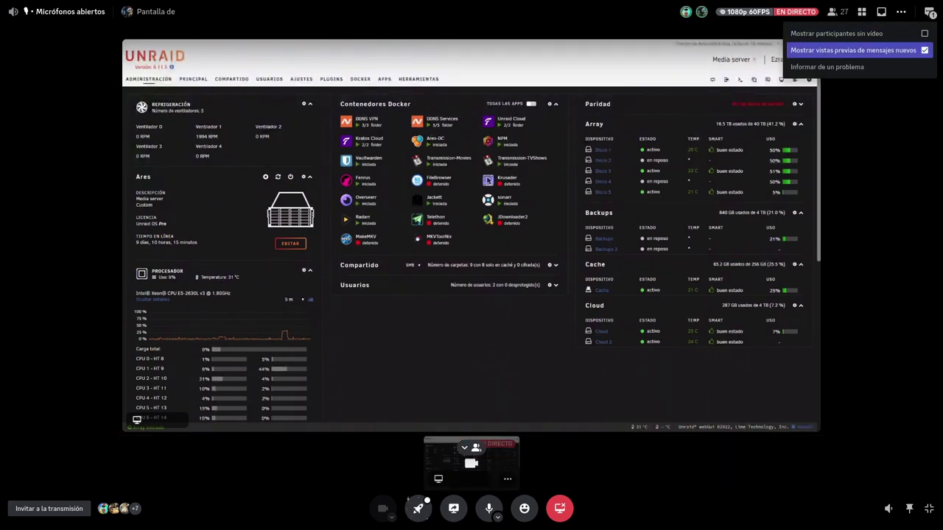
{"action": "left_click", "coordinate": [853, 50]}
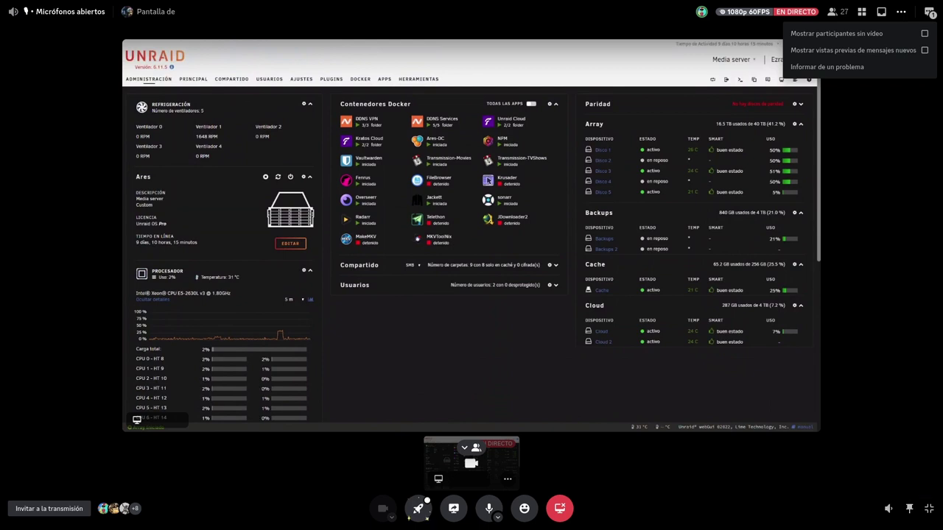
Step: Switch the call from the focused stream view to the grid layout
{"action": "left_click", "coordinate": [861, 12]}
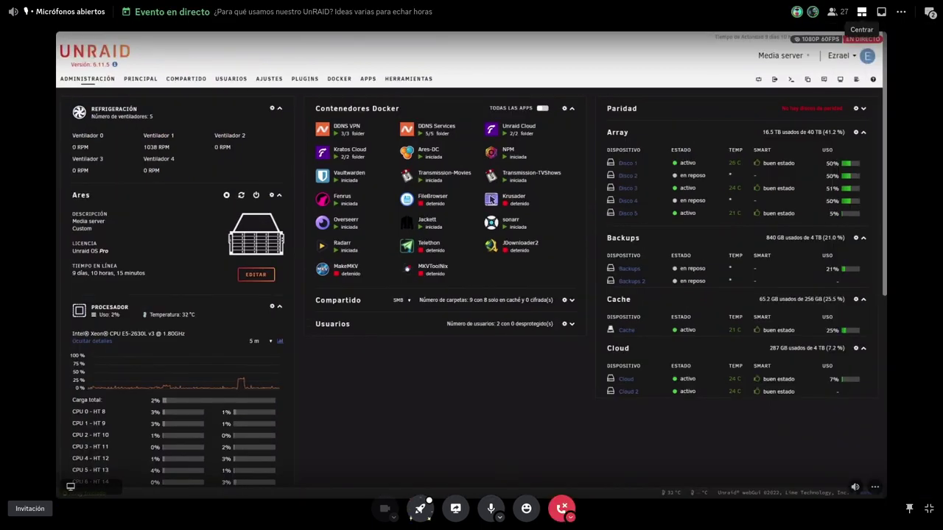
{"action": "left_click", "coordinate": [862, 12]}
{"action": "left_click", "coordinate": [862, 12]}
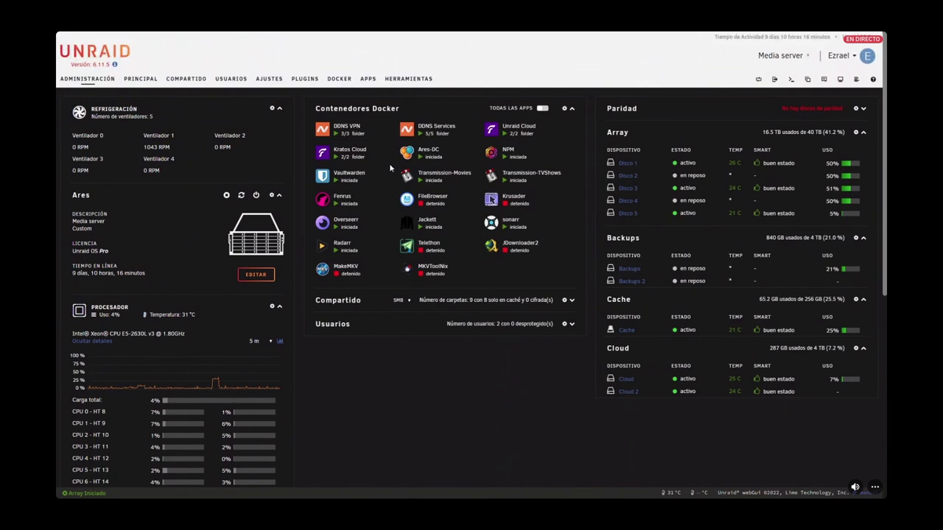
Step: Examine the Docker containers on the Media server dashboard, including Transmission-Movies, Ares-DC, Vaultwarden and the DDNS VPN folder
{"action": "double_click", "coordinate": [472, 173]}
{"action": "left_click", "coordinate": [444, 182]}
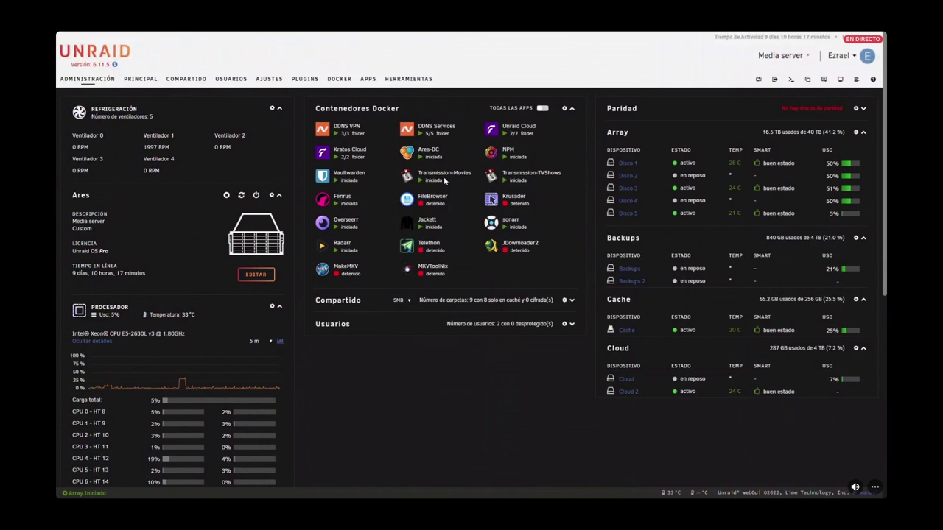
{"action": "left_click_drag", "start_coordinate": [441, 158], "coordinate": [388, 154]}
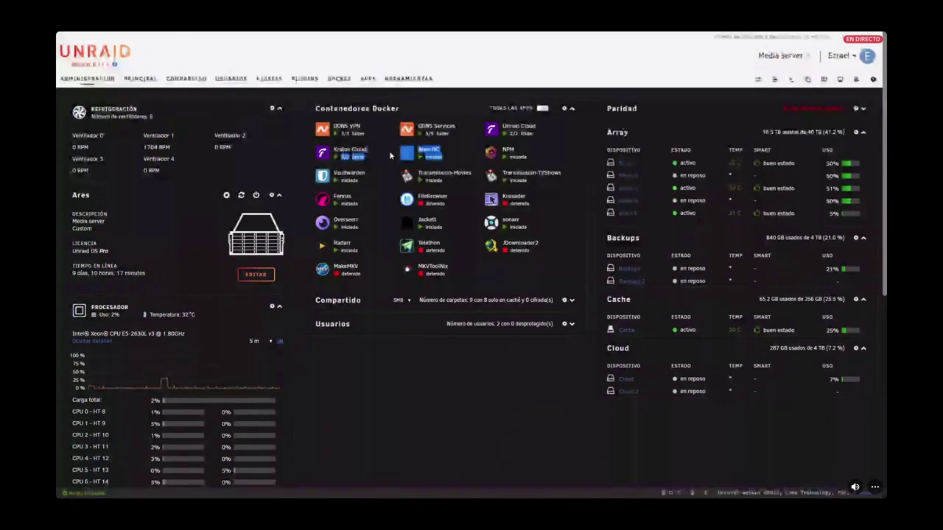
{"action": "left_click", "coordinate": [401, 358]}
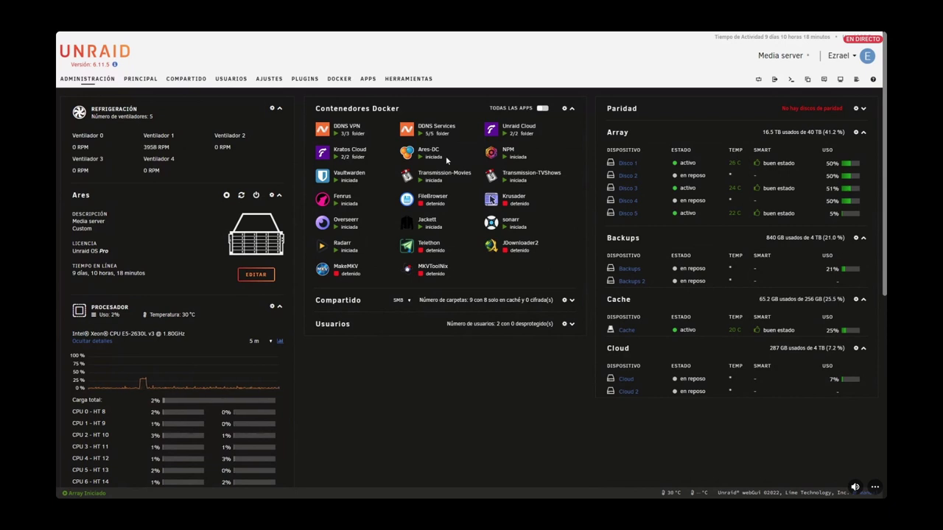
{"action": "left_click", "coordinate": [445, 401]}
{"action": "left_click_drag", "start_coordinate": [365, 184], "coordinate": [332, 173]}
{"action": "left_click", "coordinate": [297, 177]}
{"action": "left_click_drag", "start_coordinate": [364, 183], "coordinate": [299, 173]}
{"action": "left_click", "coordinate": [299, 173]}
{"action": "left_click_drag", "start_coordinate": [366, 183], "coordinate": [340, 174]}
{"action": "left_click", "coordinate": [298, 178]}
{"action": "left_click_drag", "start_coordinate": [340, 135], "coordinate": [369, 136]}
{"action": "left_click", "coordinate": [369, 136]}
Step: Open the full Docker container list and expand the Kratos Cloud folder to view its containers, collapsing it again
{"action": "left_click", "coordinate": [339, 78]}
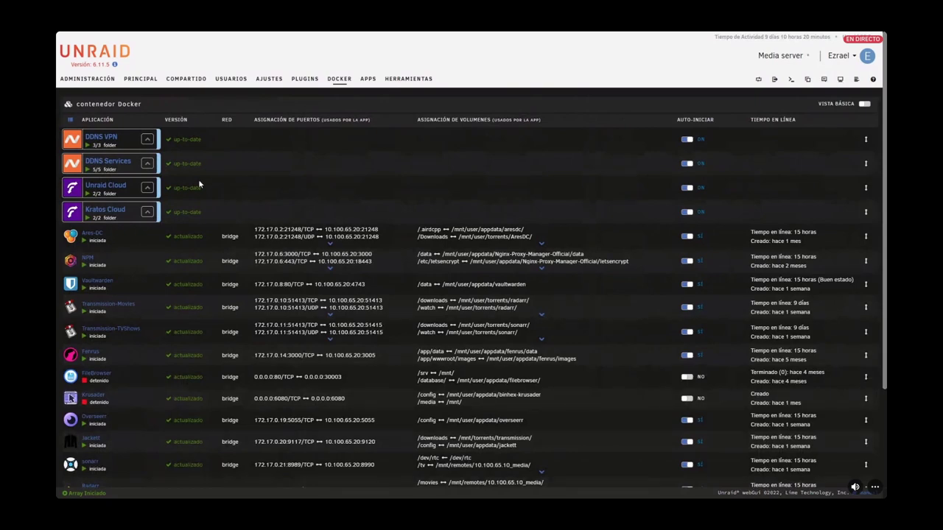
{"action": "left_click", "coordinate": [147, 212]}
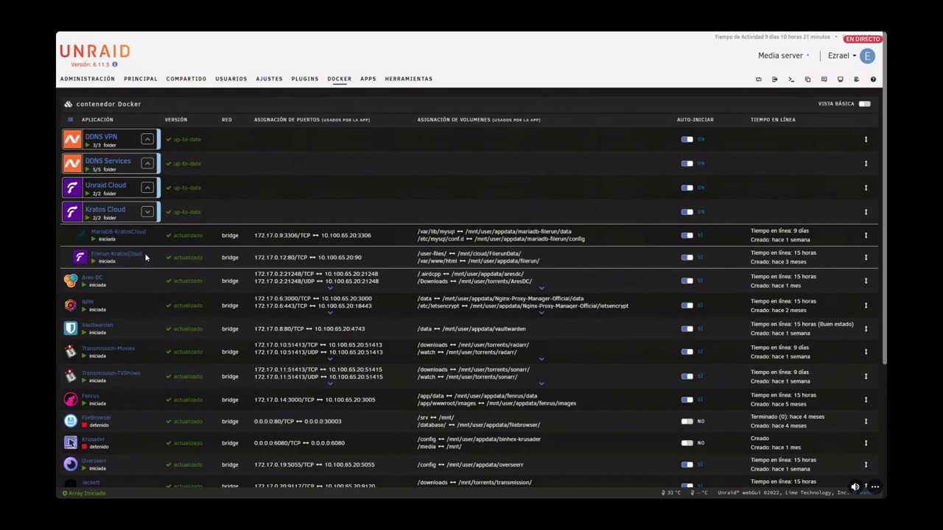
{"action": "left_click", "coordinate": [148, 212]}
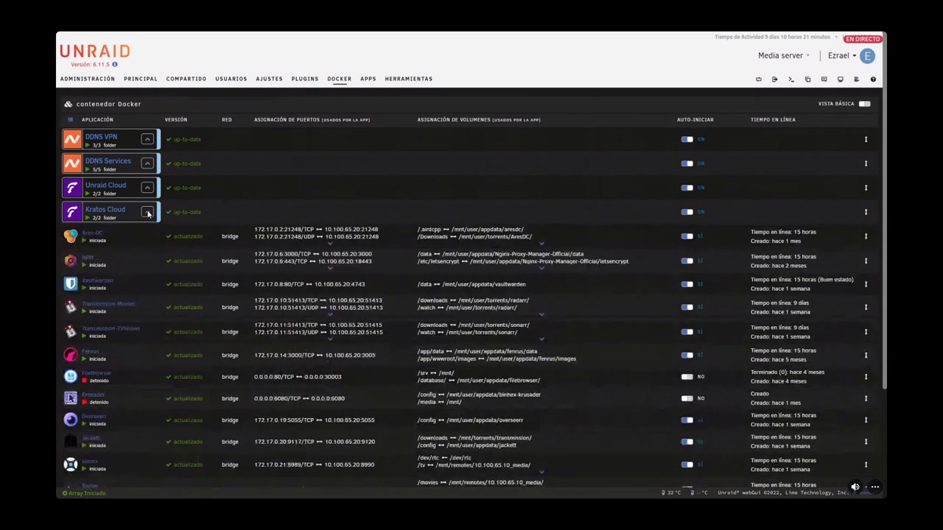
Step: Expand the DDNS Services and DDNS VPN folders to view their containers, and collapse both again
{"action": "left_click", "coordinate": [147, 163]}
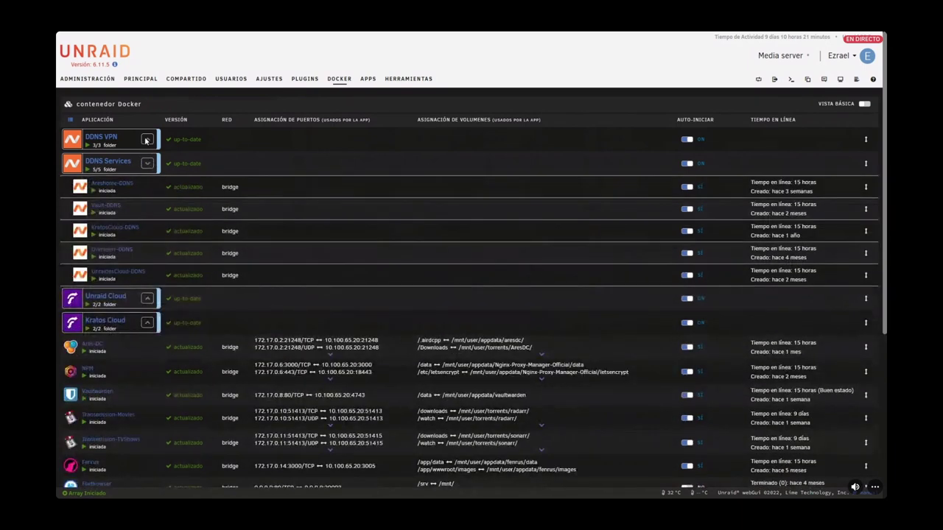
{"action": "left_click", "coordinate": [147, 139]}
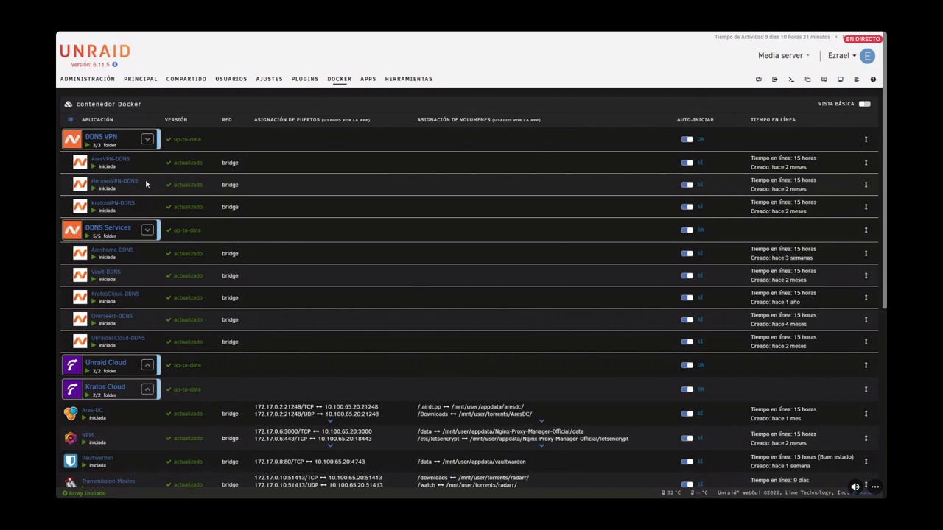
{"action": "left_click", "coordinate": [147, 138]}
{"action": "left_click", "coordinate": [148, 163]}
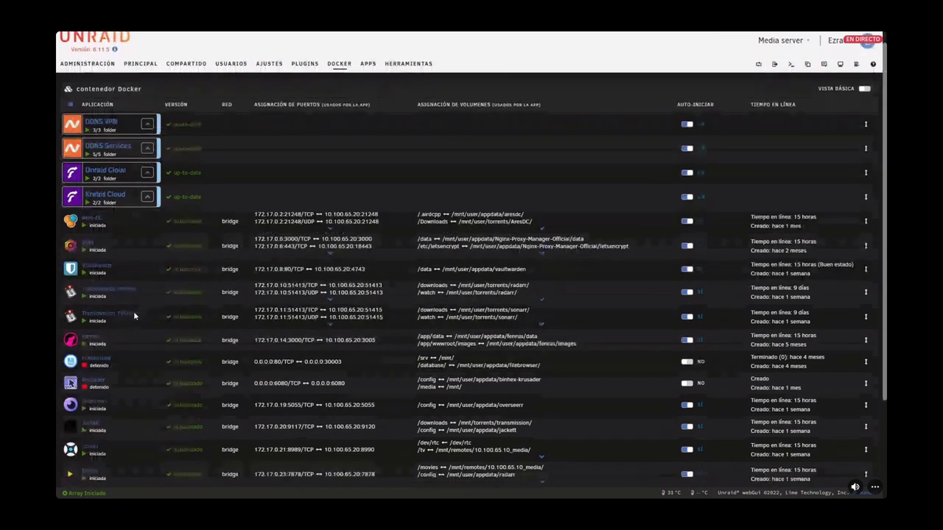
Step: Open the Fenrus container's web interface from the Docker list and close its login page
{"action": "scroll", "coordinate": [134, 315], "scroll_direction": "down", "scroll_amount": 1}
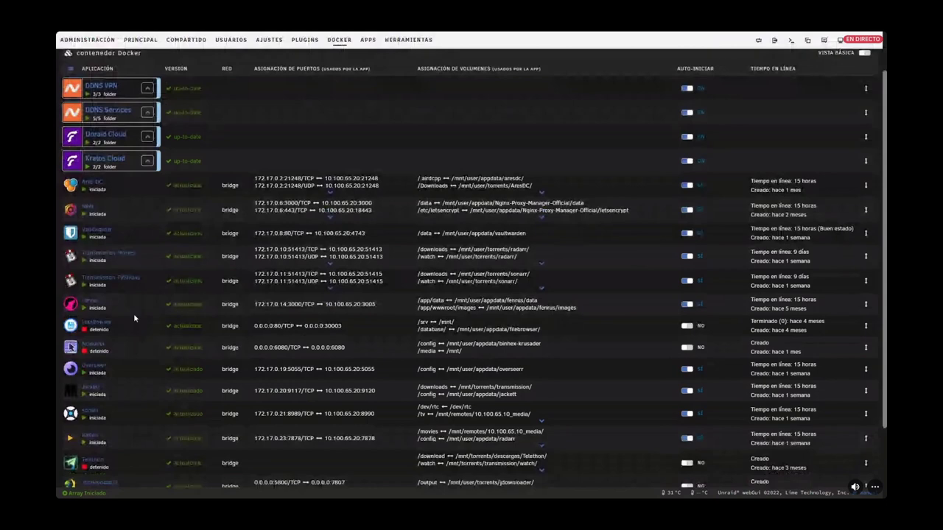
{"action": "scroll", "coordinate": [134, 315], "scroll_direction": "down", "scroll_amount": 2}
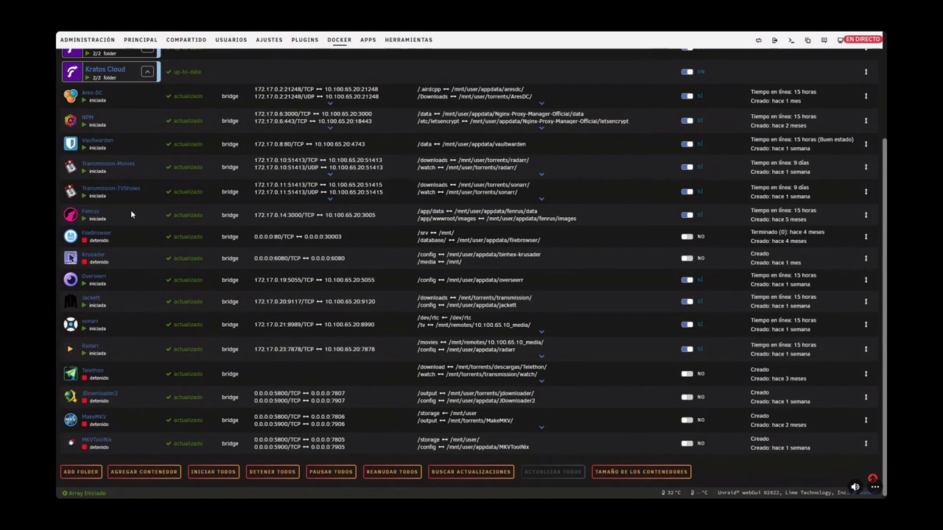
{"action": "left_click", "coordinate": [70, 215]}
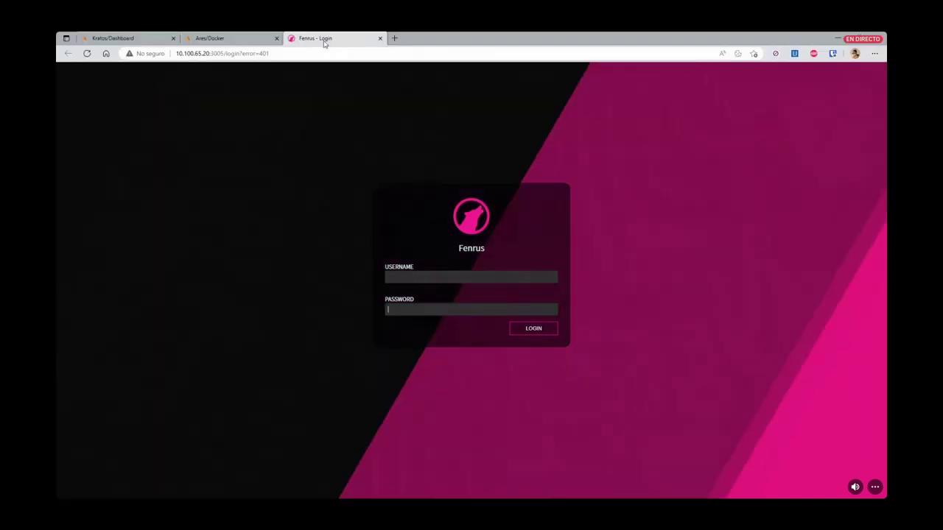
{"action": "middle_click", "coordinate": [326, 42]}
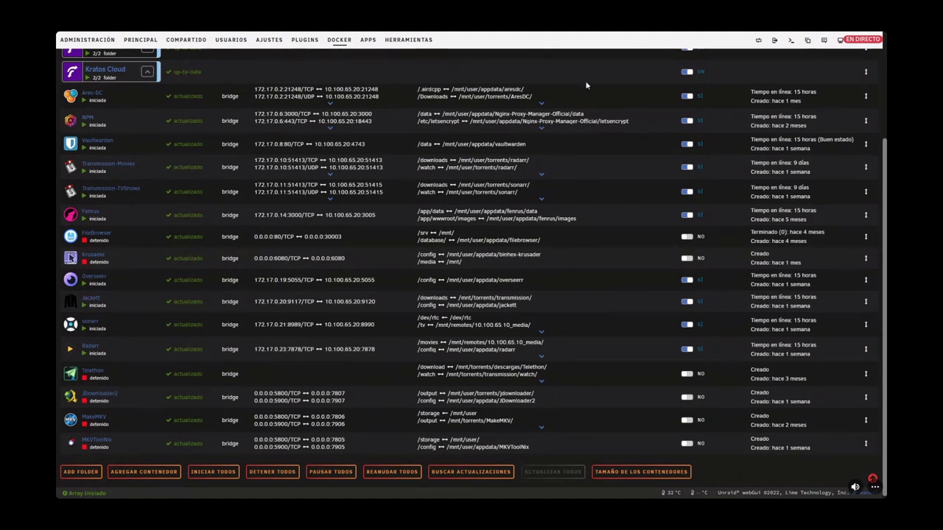
Step: Open the server's web terminal, run mc to show the Midnight Commander file manager, and close the terminal window
{"action": "left_click", "coordinate": [790, 40]}
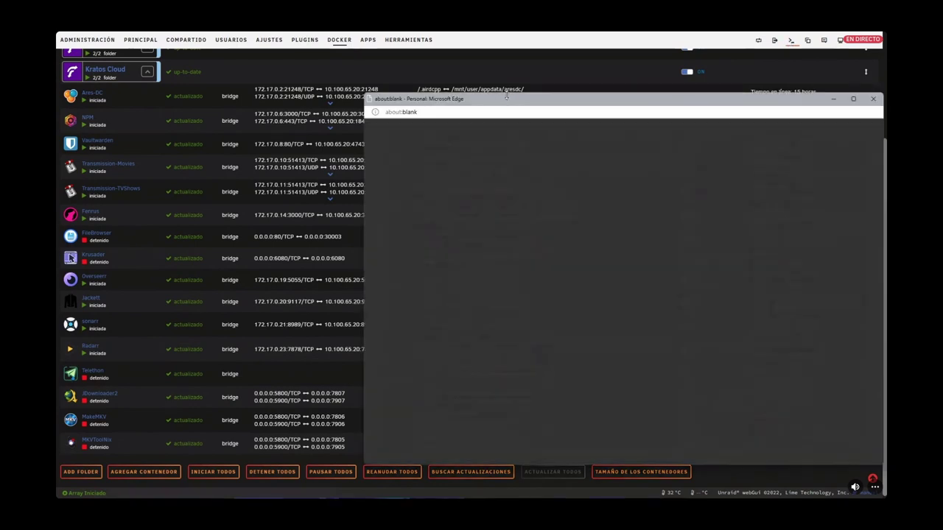
{"action": "left_click_drag", "start_coordinate": [507, 96], "coordinate": [429, 92]}
{"action": "type", "text": "mc"}
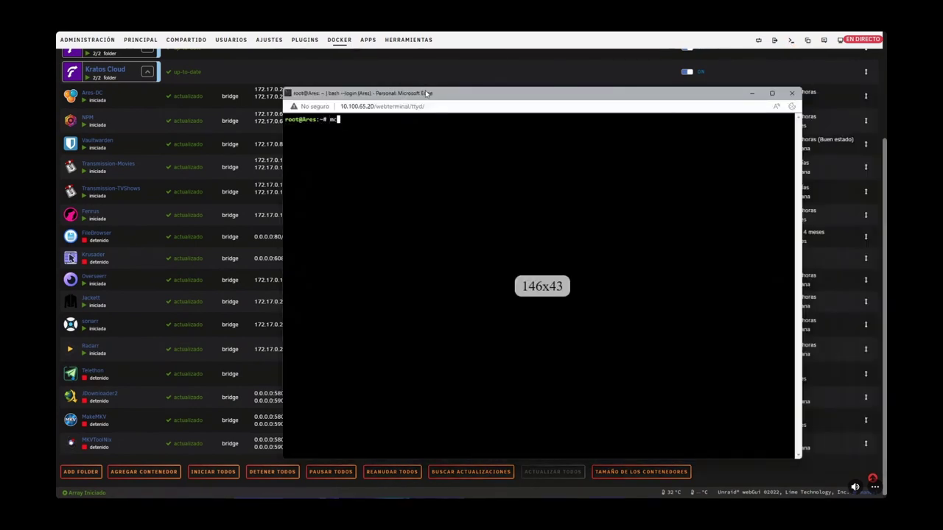
{"action": "key", "text": "Return"}
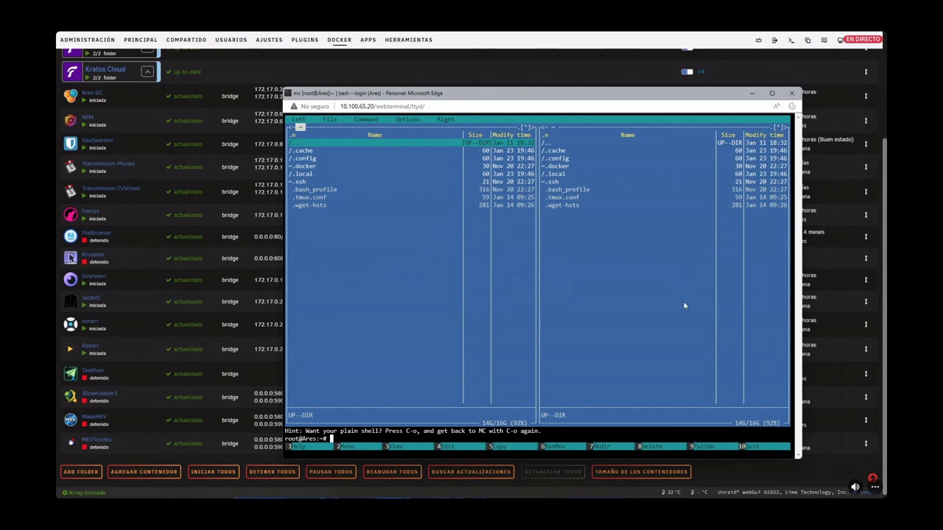
{"action": "left_click", "coordinate": [790, 95]}
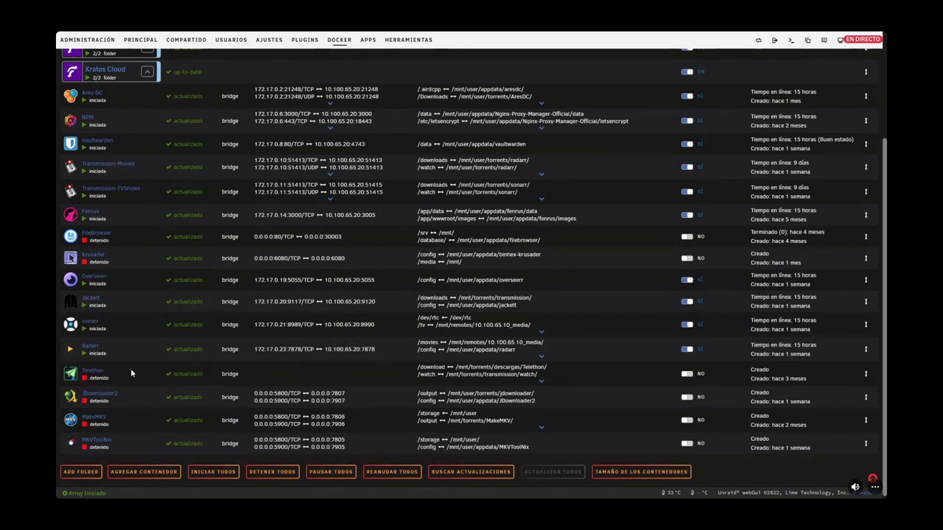
Step: Return to the server dashboard and examine its system information and the array's Disco 1 to Disco 3 entries
{"action": "scroll", "coordinate": [130, 368], "scroll_direction": "up", "scroll_amount": 3}
{"action": "left_click", "coordinate": [87, 78]}
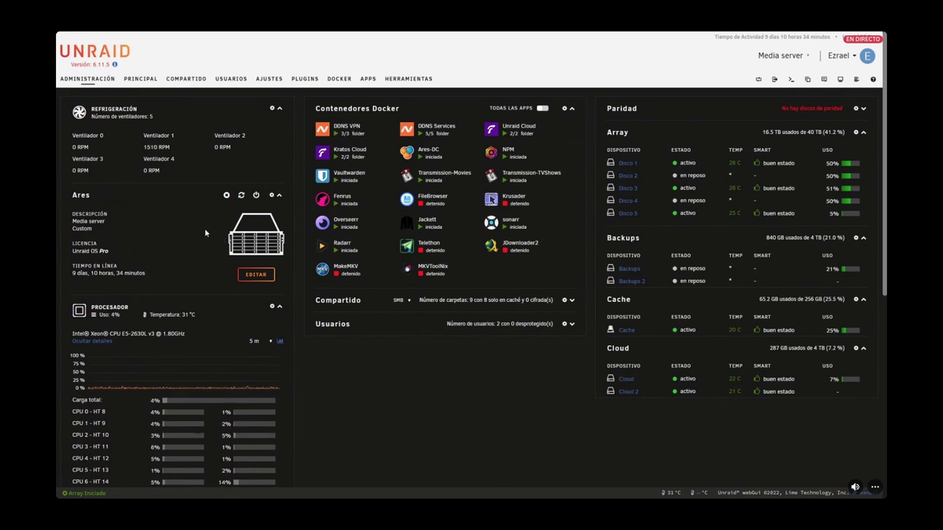
{"action": "scroll", "coordinate": [210, 230], "scroll_direction": "down", "scroll_amount": 3}
{"action": "scroll", "coordinate": [236, 236], "scroll_direction": "up", "scroll_amount": 3}
{"action": "left_click_drag", "start_coordinate": [617, 132], "coordinate": [592, 130]}
{"action": "left_click_drag", "start_coordinate": [616, 163], "coordinate": [672, 196]}
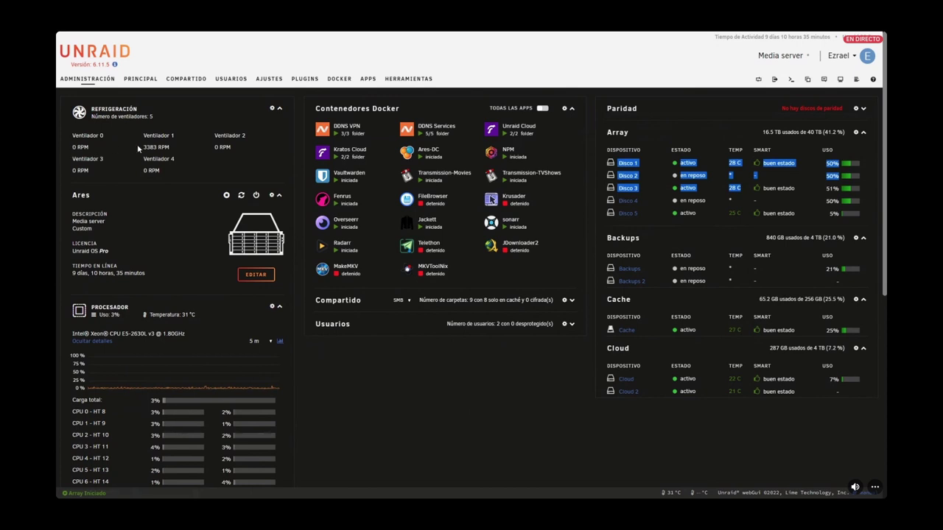
Step: Examine the Ventilador 0, 1 and 3 fan speeds and the state and temperature of array disks Disco 1 to Disco 5
{"action": "left_click_drag", "start_coordinate": [138, 148], "coordinate": [175, 148]}
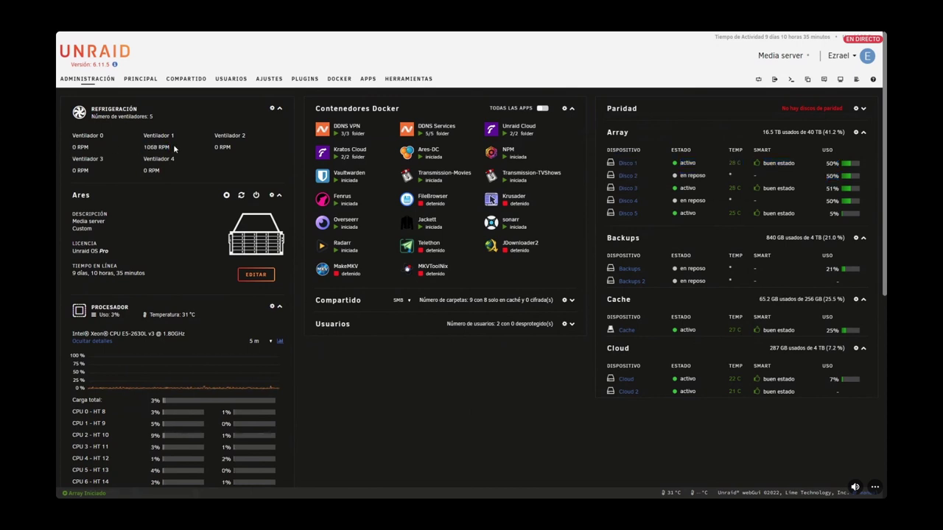
{"action": "left_click_drag", "start_coordinate": [144, 150], "coordinate": [184, 151]}
{"action": "left_click_drag", "start_coordinate": [72, 147], "coordinate": [101, 176]}
{"action": "left_click_drag", "start_coordinate": [617, 162], "coordinate": [741, 216]}
{"action": "left_click", "coordinate": [741, 215]}
{"action": "left_click_drag", "start_coordinate": [742, 213], "coordinate": [734, 163]}
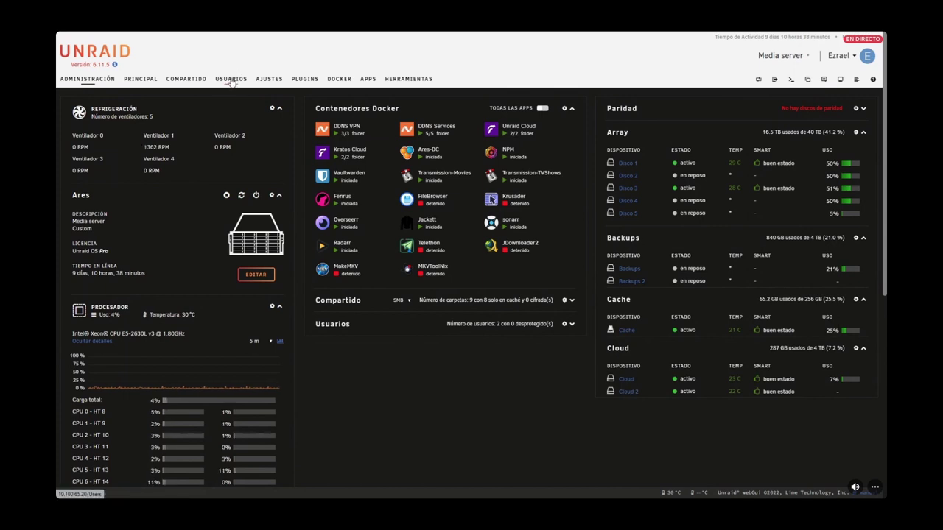
Step: Open the list of shared folders and review the share names from appdata to torrents
{"action": "left_click", "coordinate": [184, 79]}
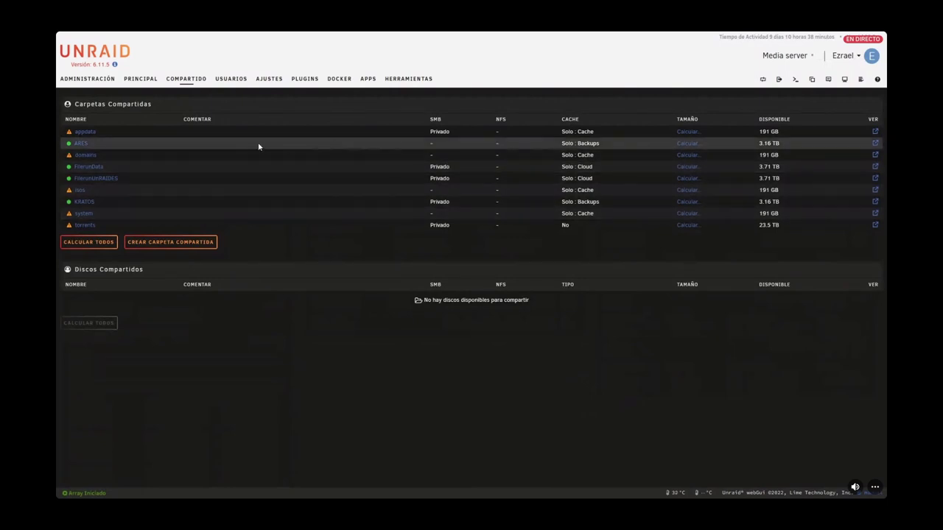
{"action": "left_click_drag", "start_coordinate": [104, 131], "coordinate": [109, 224]}
{"action": "left_click", "coordinate": [120, 226]}
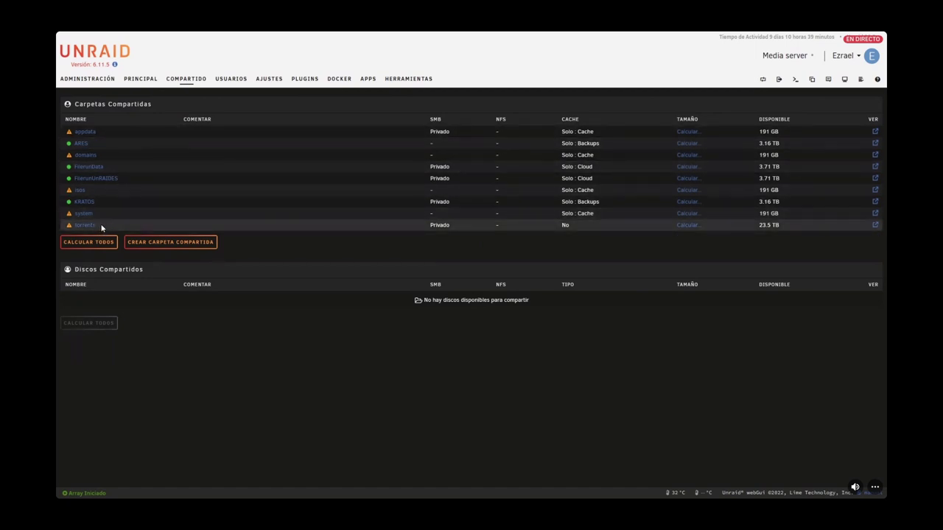
{"action": "left_click_drag", "start_coordinate": [101, 227], "coordinate": [80, 225]}
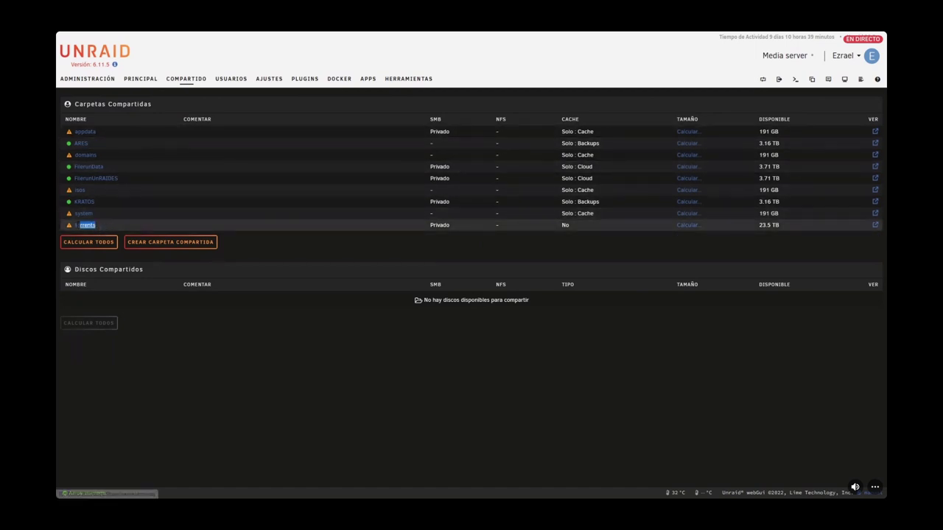
Step: Compare the cache setting of the torrents share with those of the appdata, ARES and other pool-only shares
{"action": "left_click", "coordinate": [575, 227]}
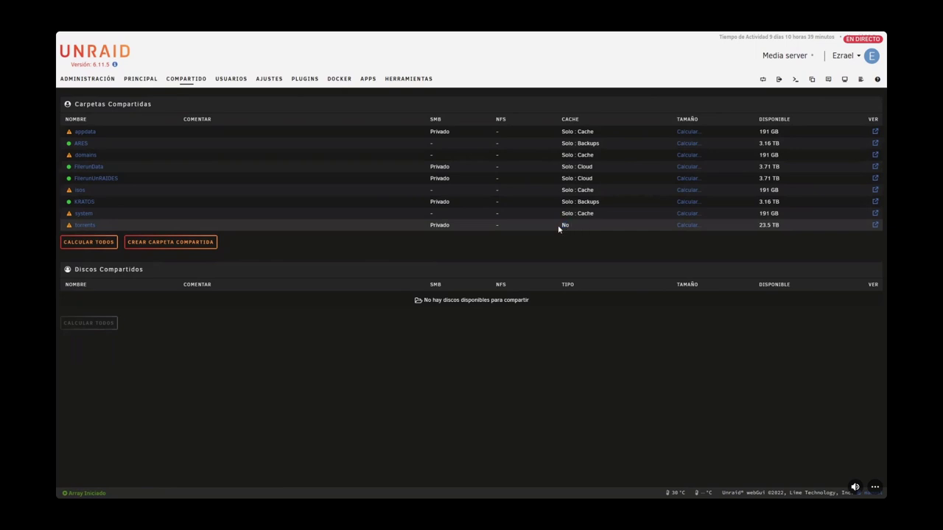
{"action": "left_click_drag", "start_coordinate": [557, 225], "coordinate": [584, 227]}
{"action": "double_click", "coordinate": [567, 131]}
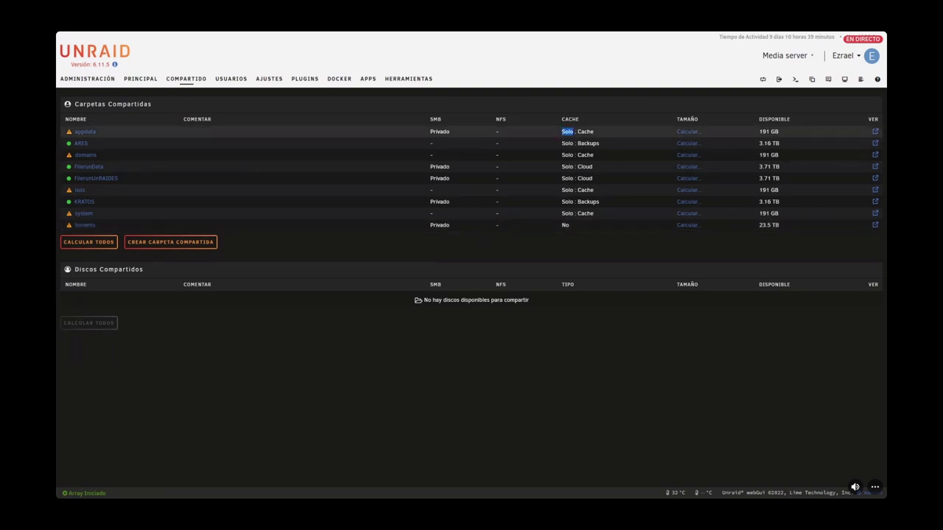
{"action": "left_click_drag", "start_coordinate": [567, 131], "coordinate": [572, 143]}
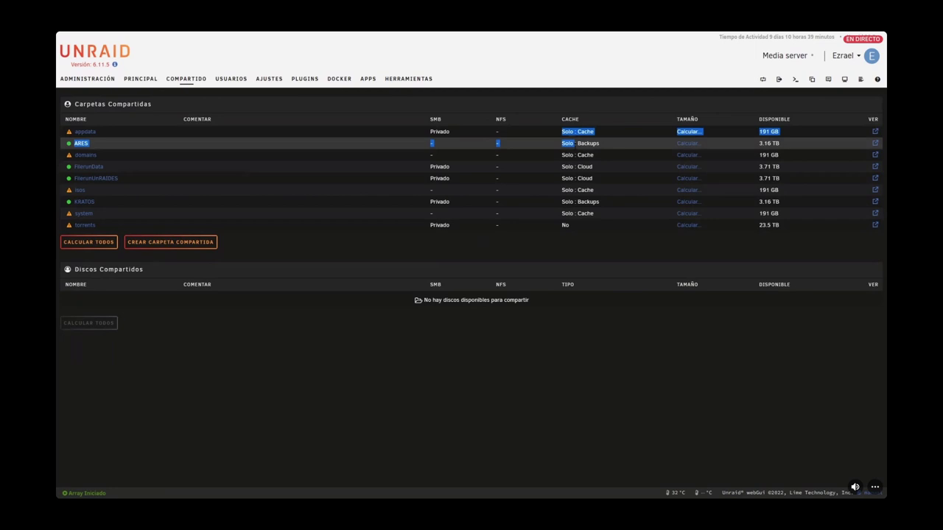
{"action": "left_click_drag", "start_coordinate": [571, 144], "coordinate": [575, 166]}
{"action": "left_click", "coordinate": [576, 167]}
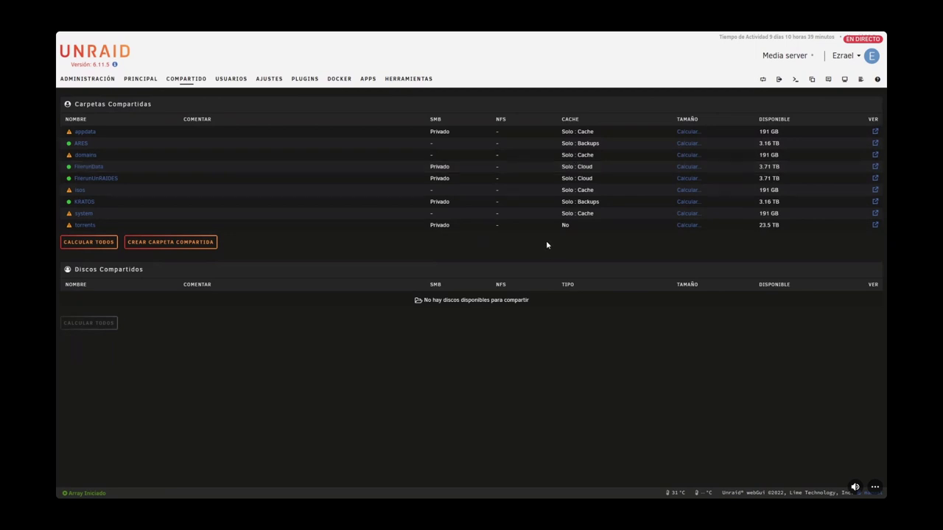
Step: Return to the server dashboard and examine the processor model and the load of its individual CPU cores
{"action": "left_click", "coordinate": [92, 79]}
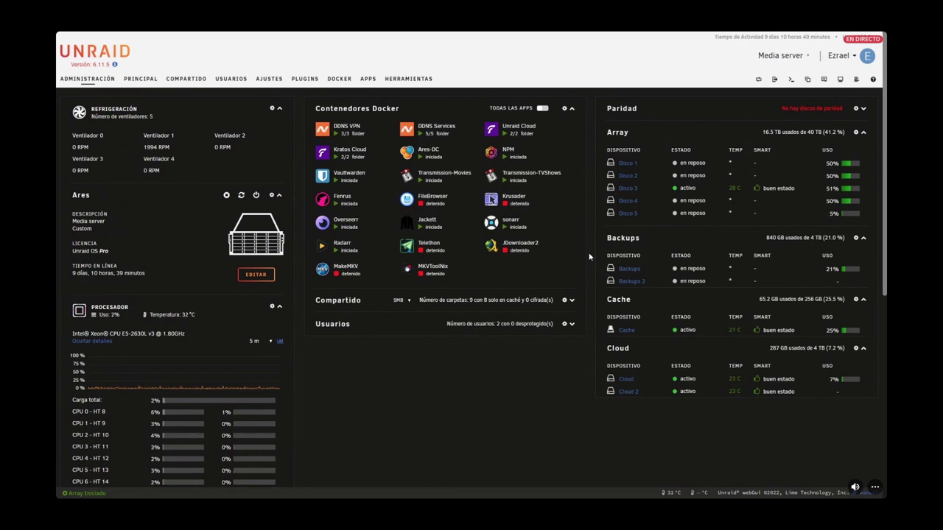
{"action": "scroll", "coordinate": [330, 367], "scroll_direction": "down", "scroll_amount": 3}
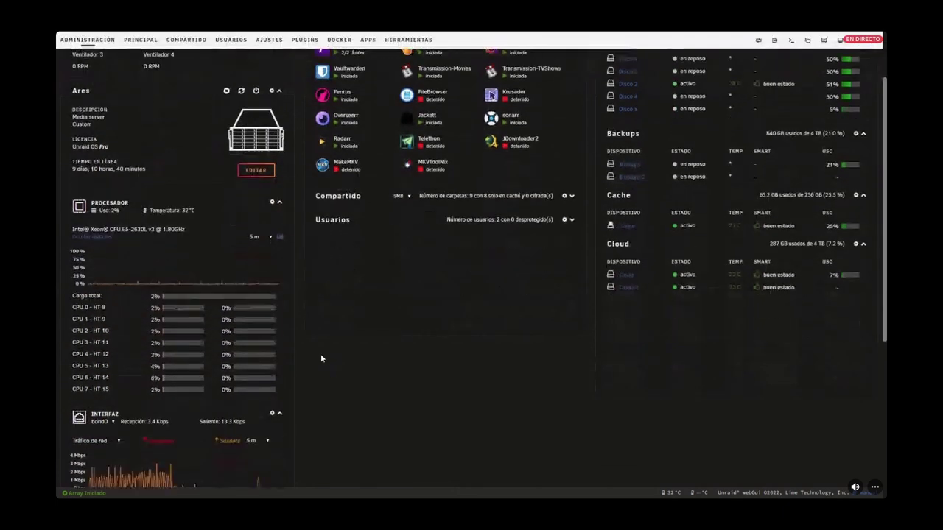
{"action": "scroll", "coordinate": [320, 358], "scroll_direction": "down", "scroll_amount": 3}
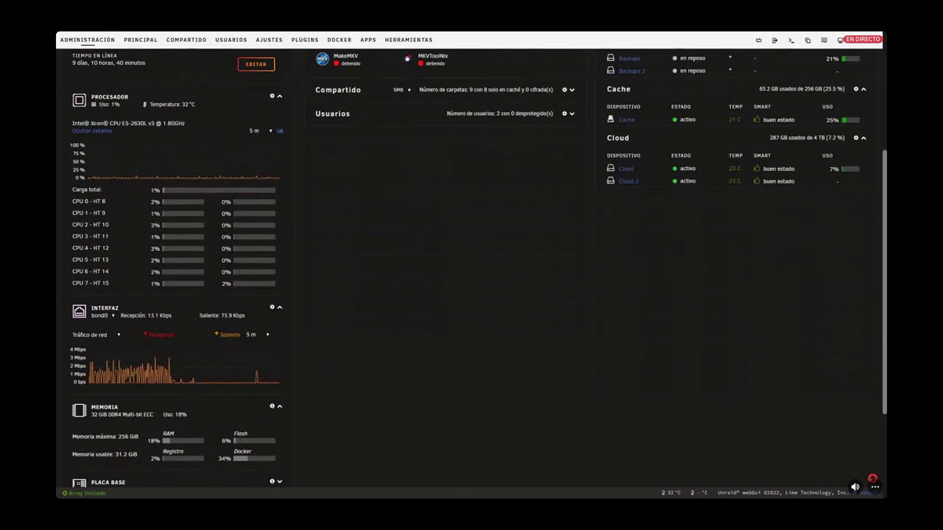
{"action": "left_click_drag", "start_coordinate": [91, 123], "coordinate": [157, 123]}
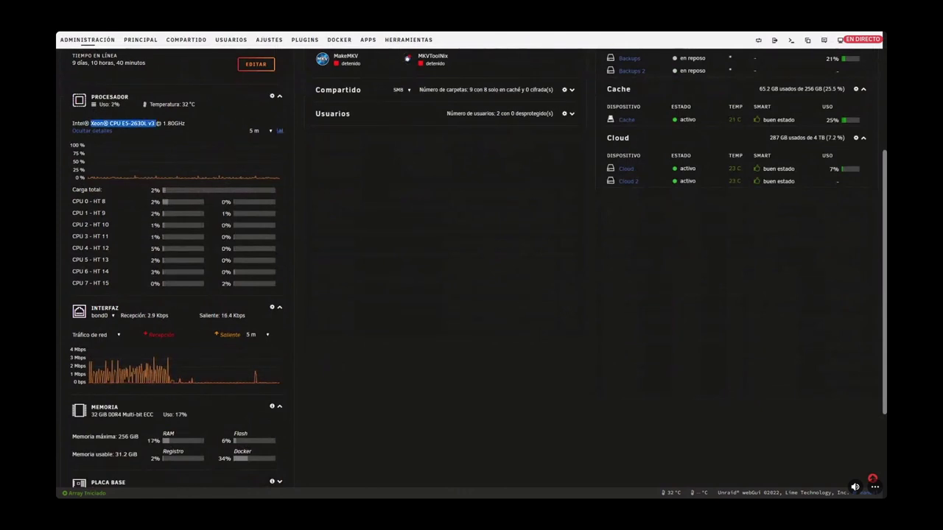
{"action": "left_click", "coordinate": [156, 123]}
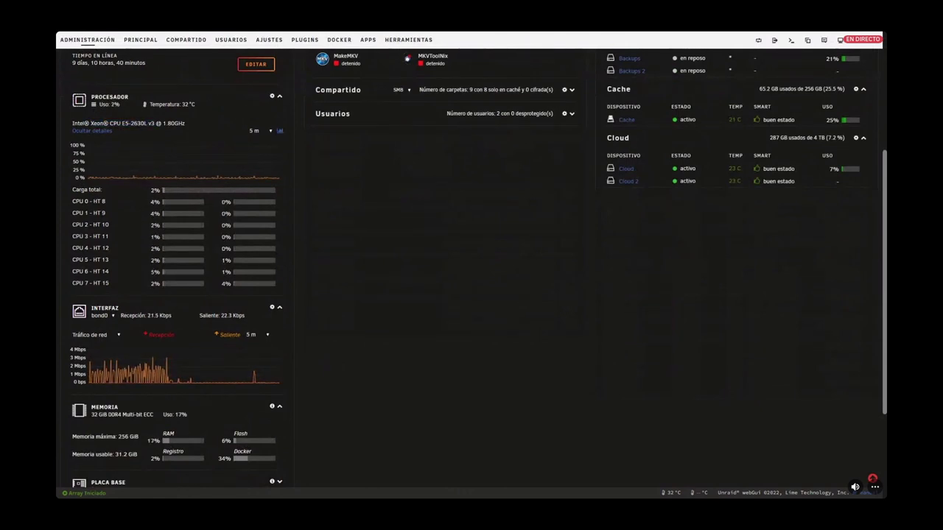
{"action": "scroll", "coordinate": [373, 256], "scroll_direction": "up", "scroll_amount": 2}
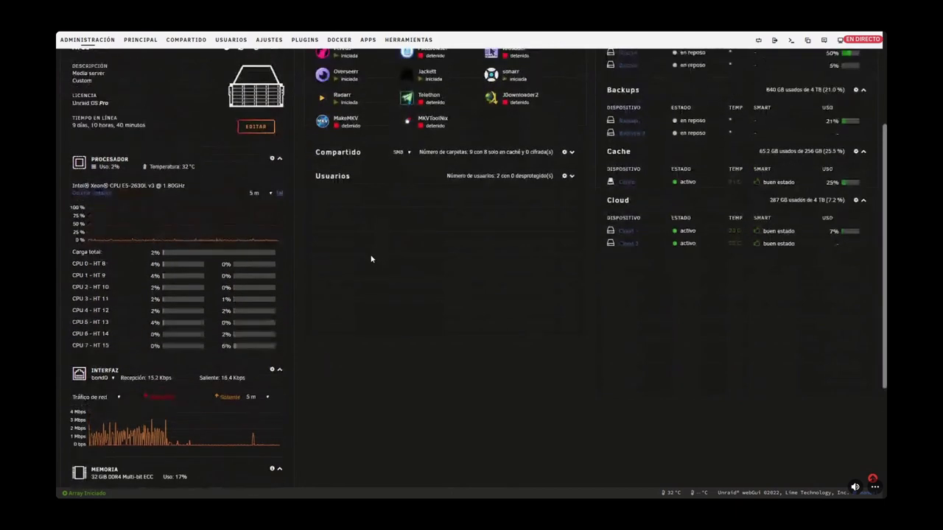
{"action": "scroll", "coordinate": [371, 254], "scroll_direction": "up", "scroll_amount": 3}
{"action": "scroll", "coordinate": [298, 290], "scroll_direction": "down", "scroll_amount": 2}
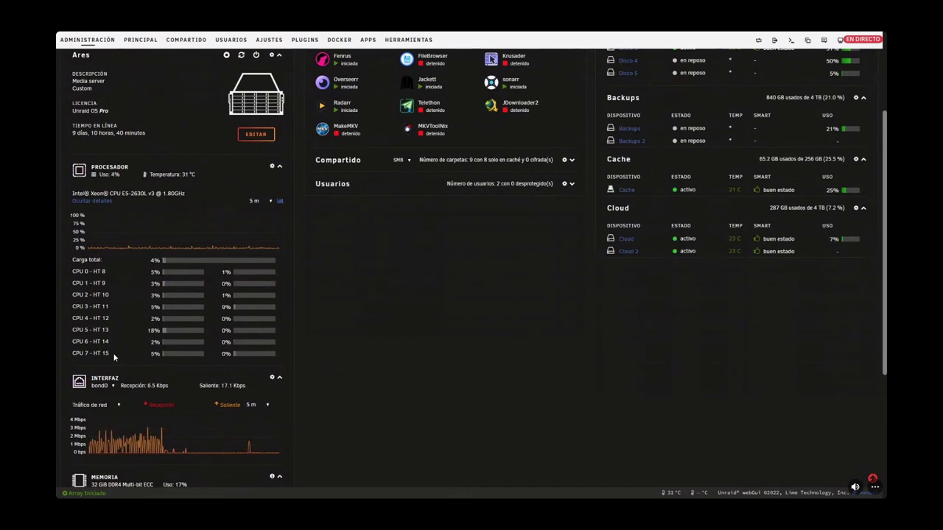
{"action": "scroll", "coordinate": [390, 295], "scroll_direction": "up", "scroll_amount": 5}
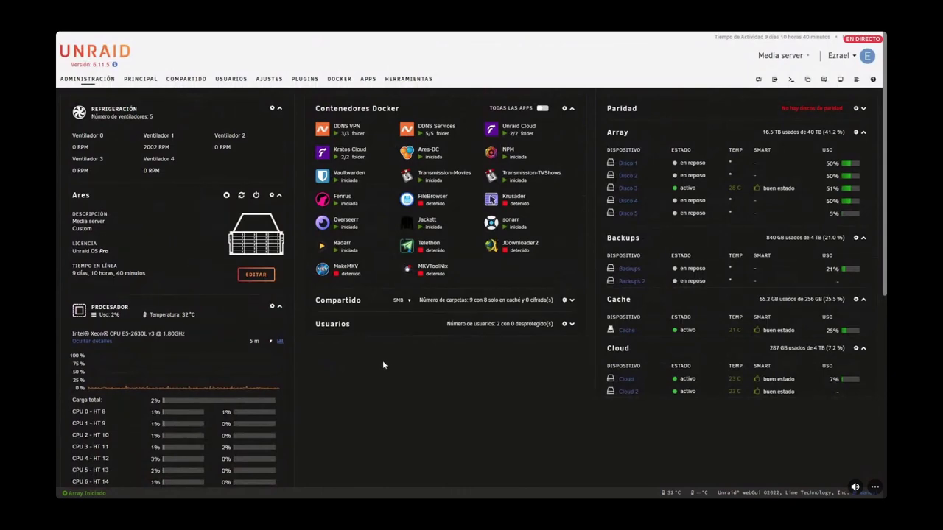
{"action": "scroll", "coordinate": [362, 368], "scroll_direction": "down", "scroll_amount": 5}
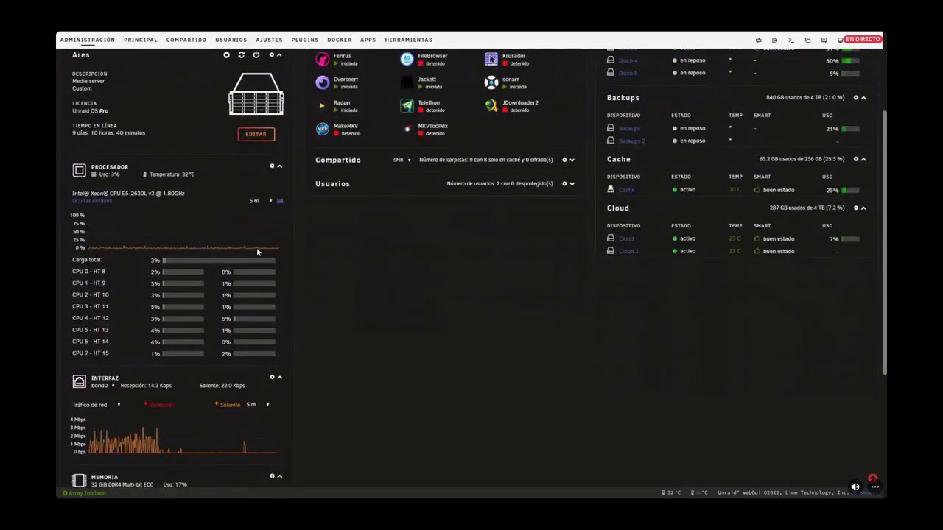
{"action": "scroll", "coordinate": [415, 292], "scroll_direction": "up", "scroll_amount": 5}
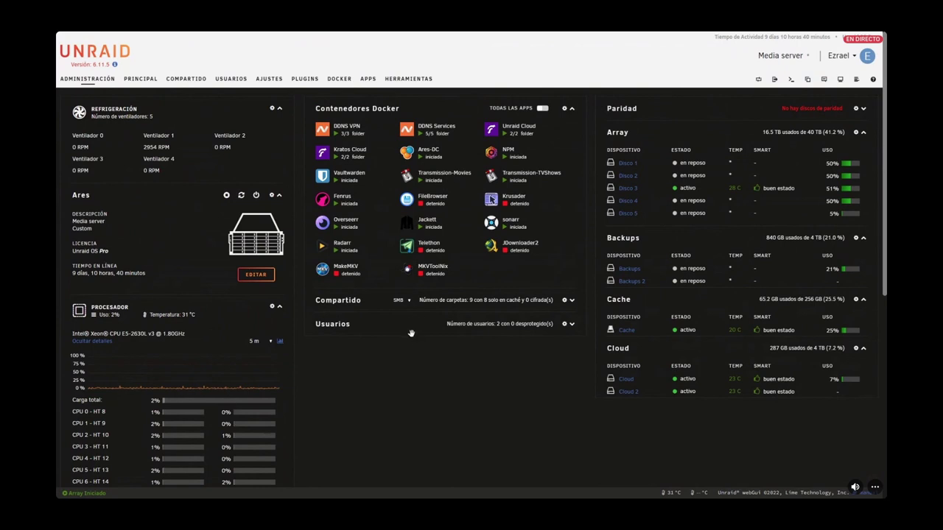
Step: Review the dashboard's network interface, memory, motherboard, VPN and power sections
{"action": "scroll", "coordinate": [409, 335], "scroll_direction": "down", "scroll_amount": 3}
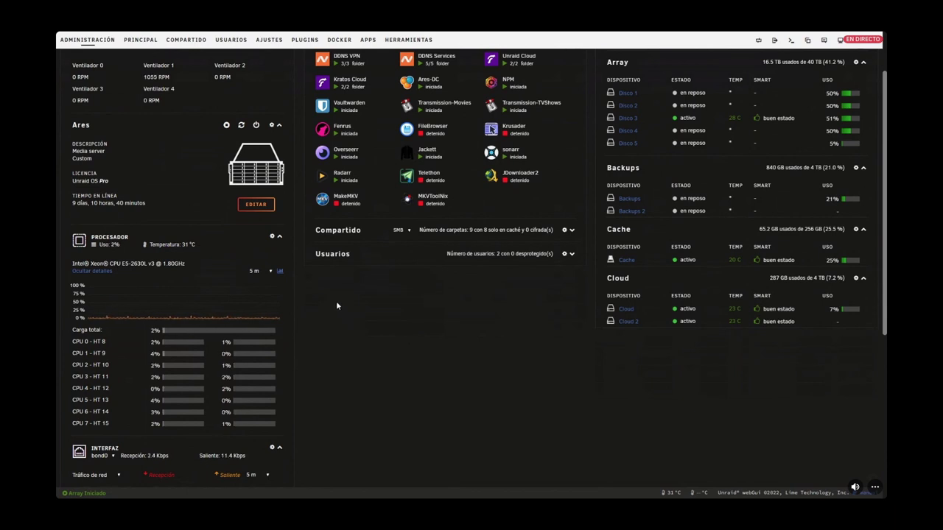
{"action": "scroll", "coordinate": [333, 302], "scroll_direction": "down", "scroll_amount": 3}
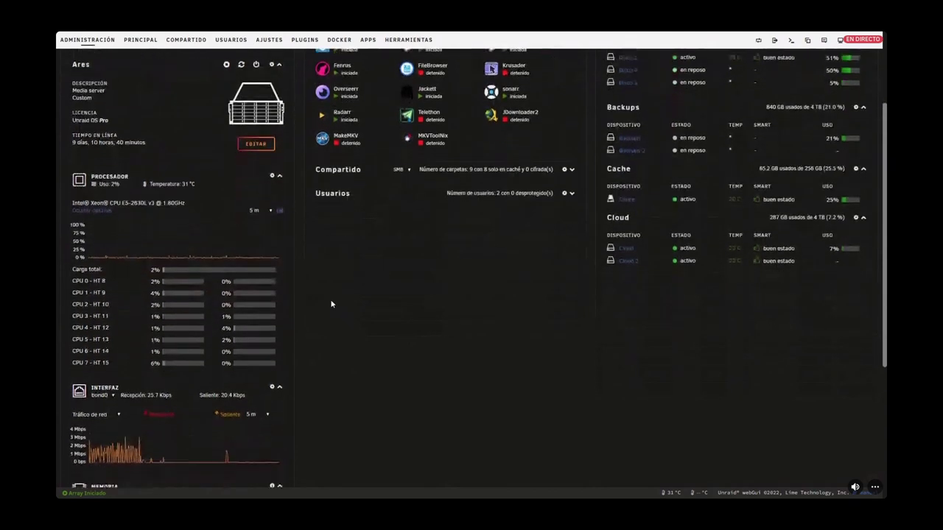
{"action": "scroll", "coordinate": [110, 257], "scroll_direction": "up", "scroll_amount": 1}
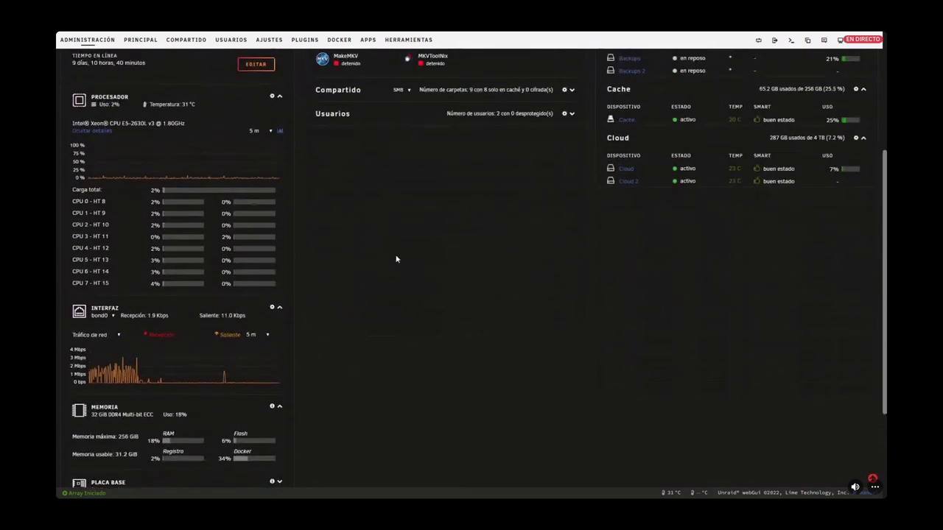
{"action": "scroll", "coordinate": [396, 259], "scroll_direction": "up", "scroll_amount": 2}
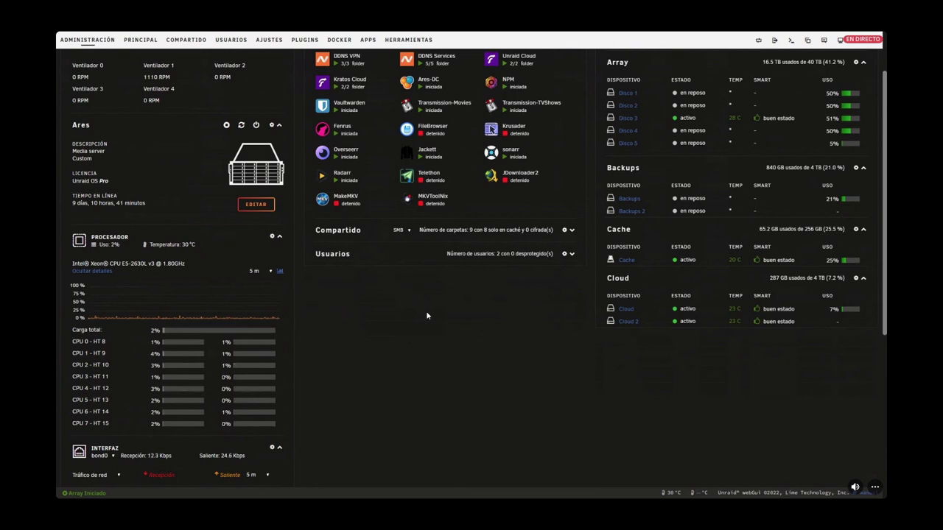
{"action": "scroll", "coordinate": [426, 315], "scroll_direction": "up", "scroll_amount": 2}
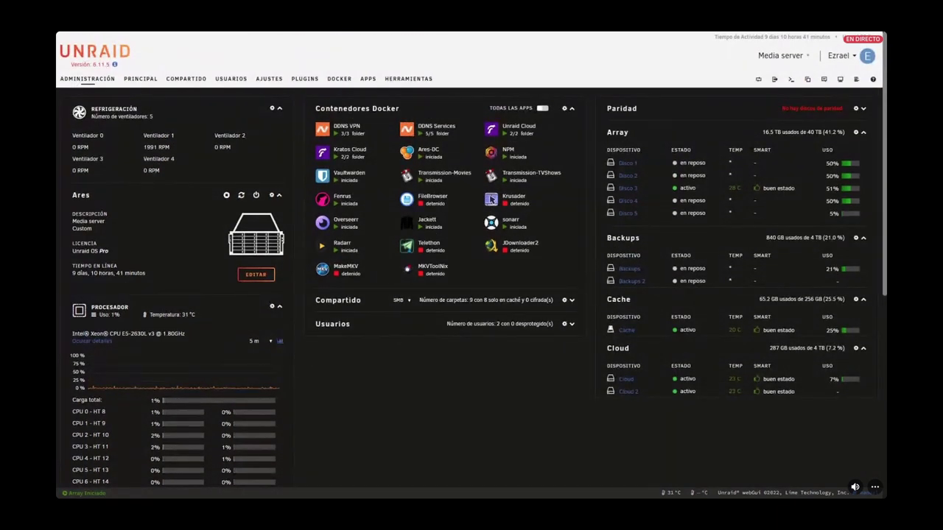
{"action": "scroll", "coordinate": [204, 347], "scroll_direction": "down", "scroll_amount": 5}
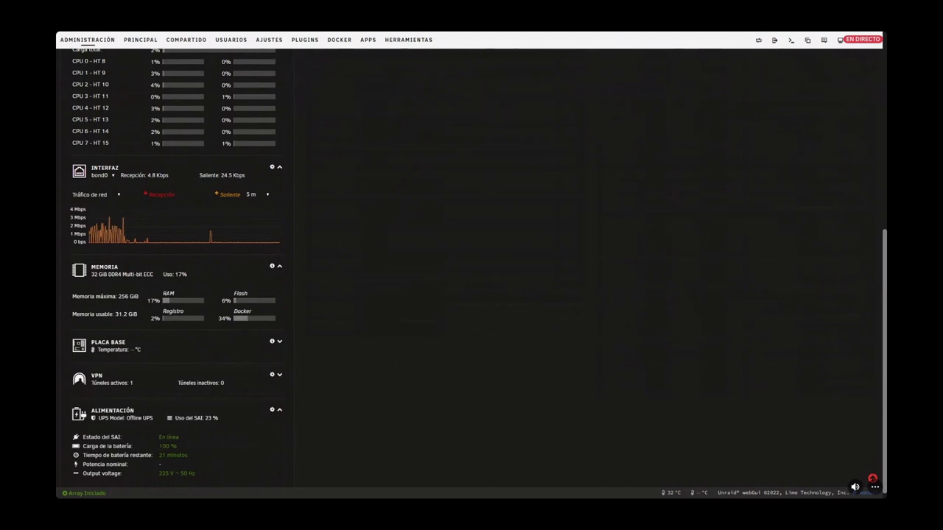
{"action": "scroll", "coordinate": [204, 275], "scroll_direction": "up", "scroll_amount": 1}
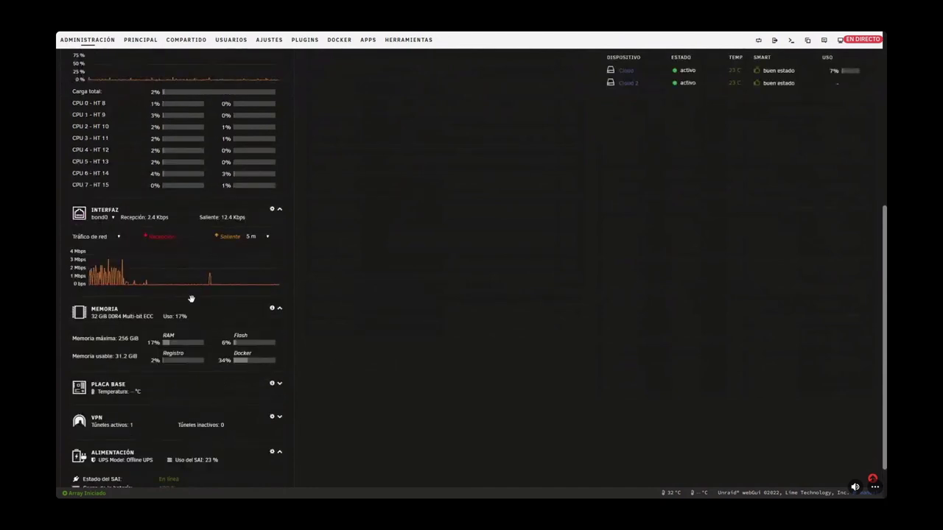
{"action": "scroll", "coordinate": [343, 322], "scroll_direction": "up", "scroll_amount": 2}
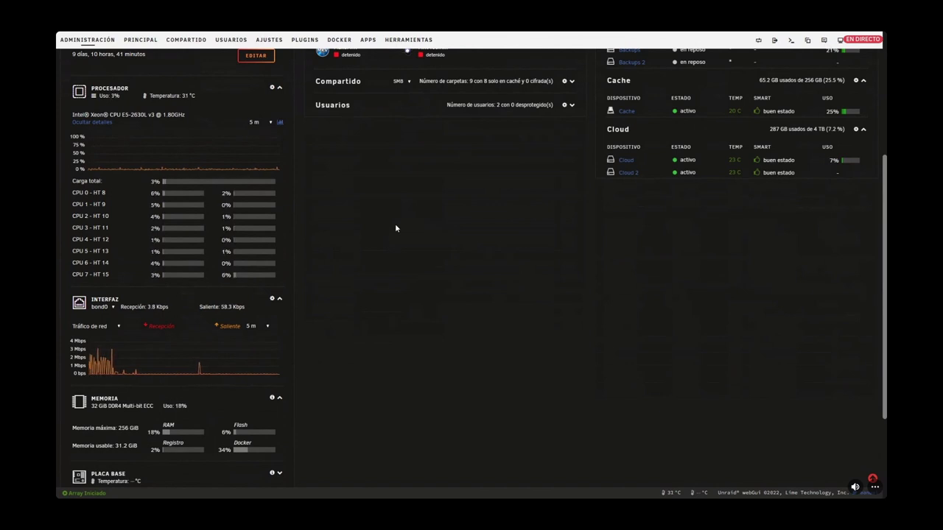
Step: Examine the UPS details in the dashboard's power section, focusing on the remaining battery time
{"action": "scroll", "coordinate": [377, 241], "scroll_direction": "down", "scroll_amount": 2}
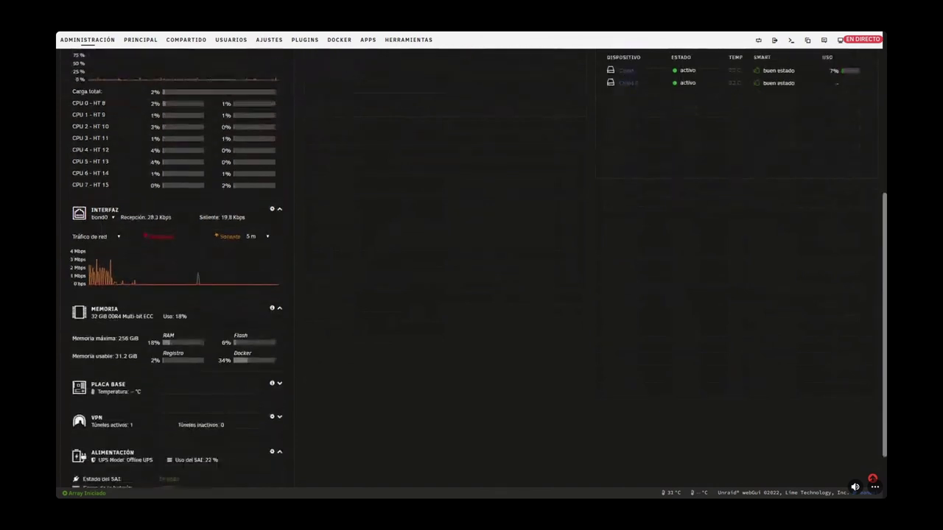
{"action": "scroll", "coordinate": [221, 353], "scroll_direction": "down", "scroll_amount": 1}
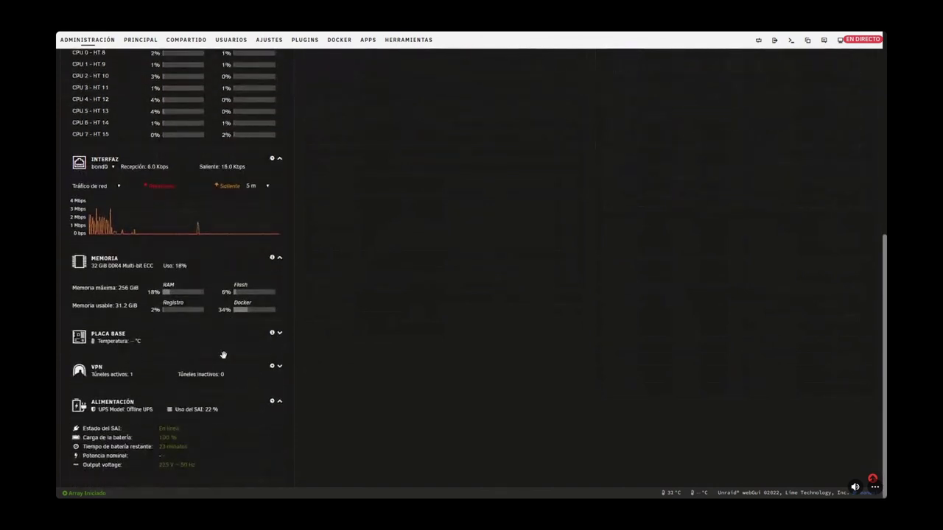
{"action": "left_click", "coordinate": [189, 449]}
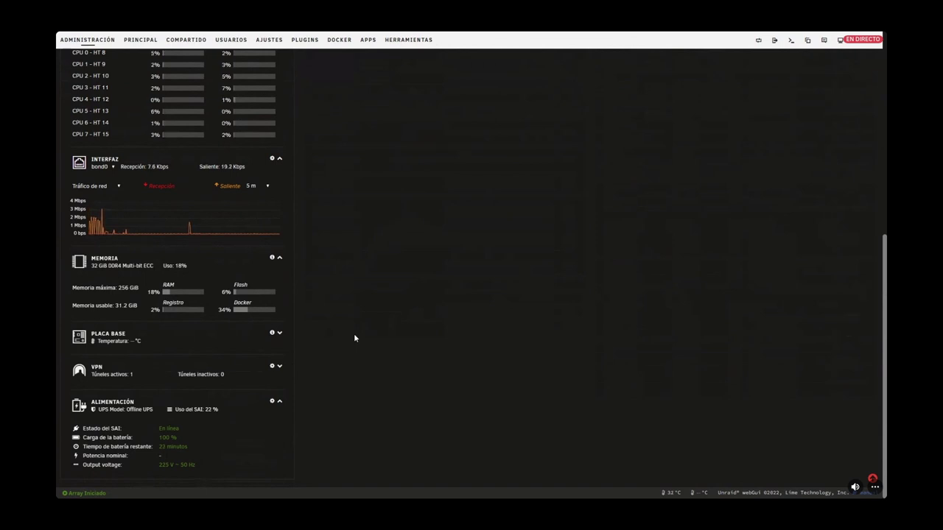
{"action": "double_click", "coordinate": [196, 445]}
{"action": "left_click", "coordinate": [196, 444]}
{"action": "triple_click", "coordinate": [195, 445]}
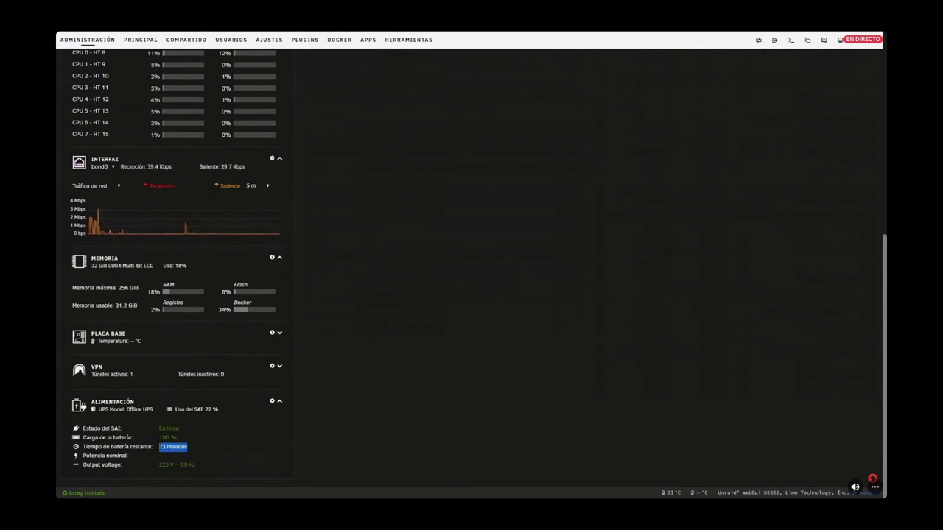
{"action": "left_click", "coordinate": [159, 447]}
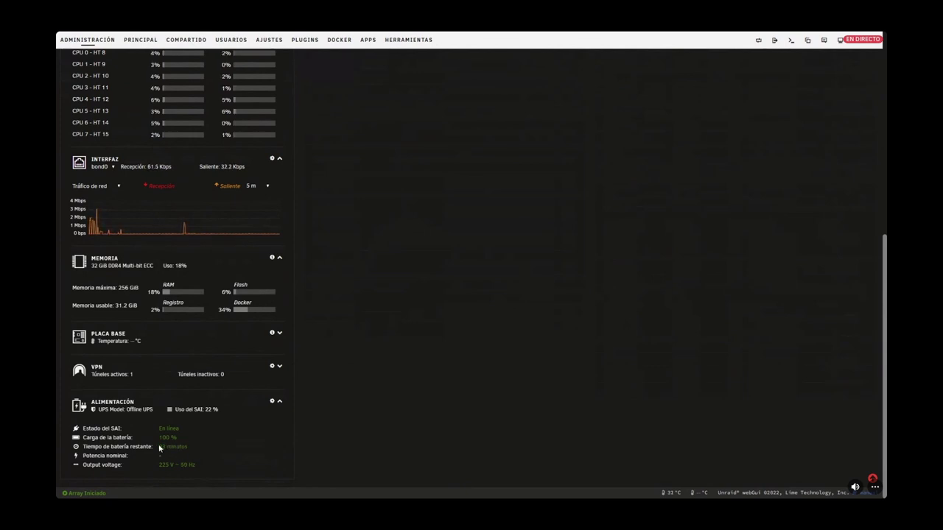
{"action": "left_click_drag", "start_coordinate": [160, 447], "coordinate": [196, 448]}
{"action": "left_click", "coordinate": [385, 381]}
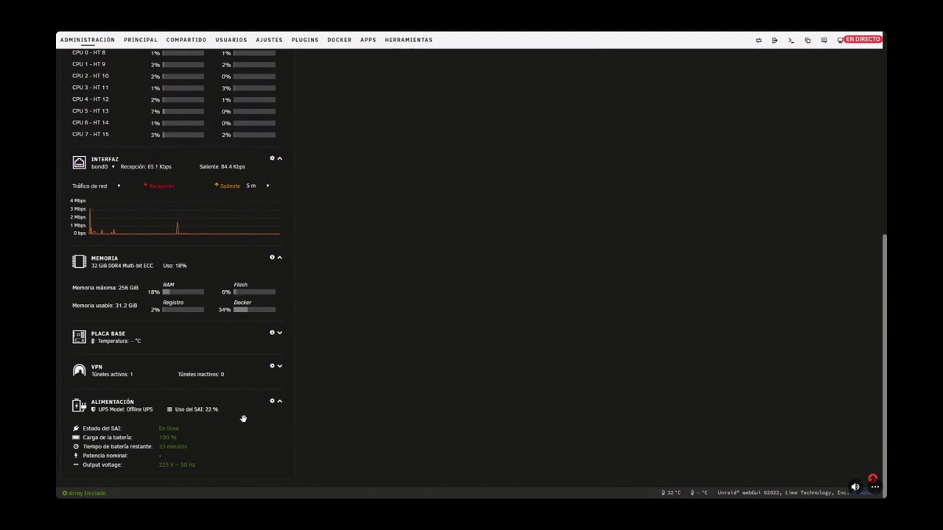
Step: Go back to the processor section and check the CPU model name
{"action": "scroll", "coordinate": [243, 419], "scroll_direction": "up", "scroll_amount": 3}
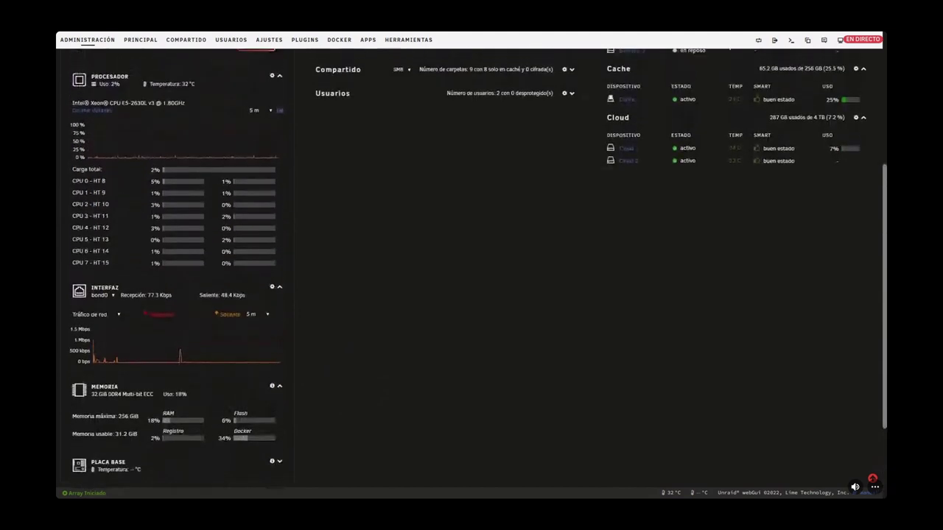
{"action": "scroll", "coordinate": [478, 262], "scroll_direction": "up", "scroll_amount": 3}
{"action": "left_click_drag", "start_coordinate": [122, 255], "coordinate": [155, 255]}
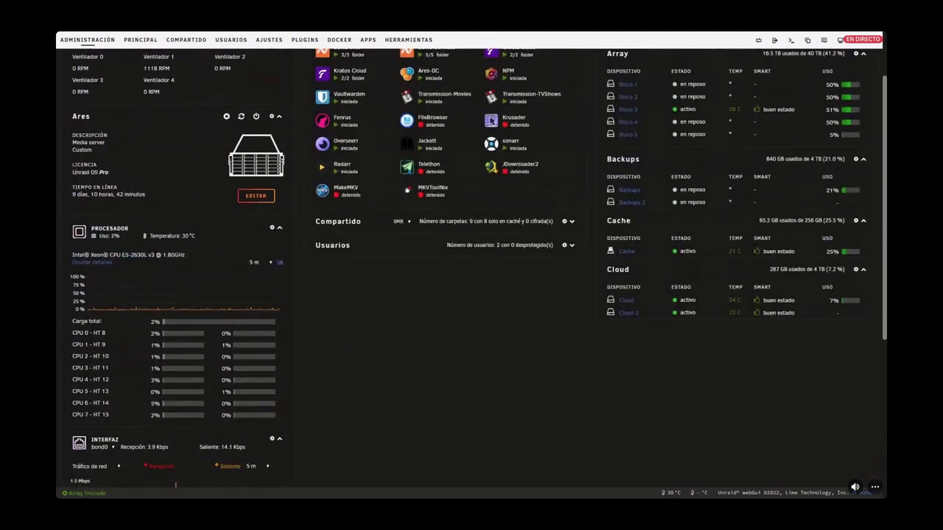
Step: Point out the processor model on the Ares dashboard and return to the dashboard's beginning
{"action": "left_click_drag", "start_coordinate": [131, 254], "coordinate": [155, 255]}
{"action": "left_click", "coordinate": [474, 318]}
{"action": "scroll", "coordinate": [473, 318], "scroll_direction": "up", "scroll_amount": 2}
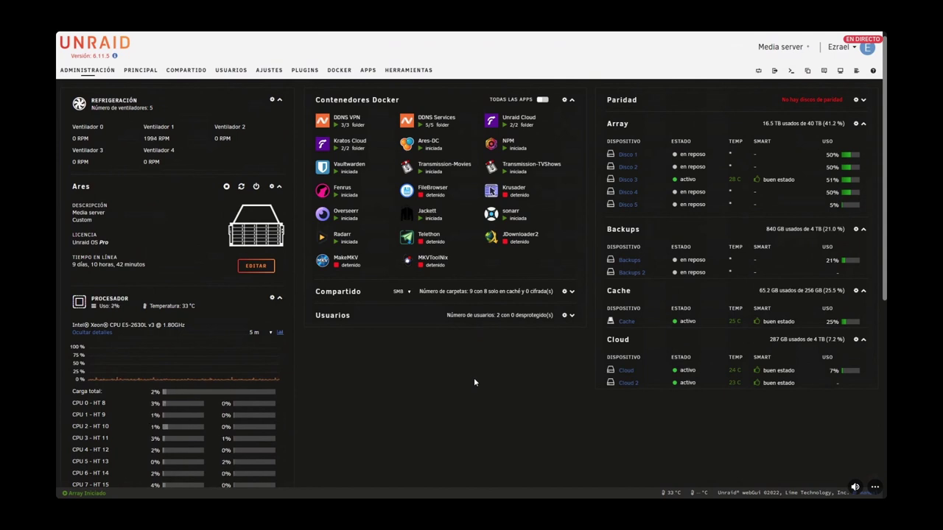
{"action": "scroll", "coordinate": [465, 381], "scroll_direction": "up", "scroll_amount": 1}
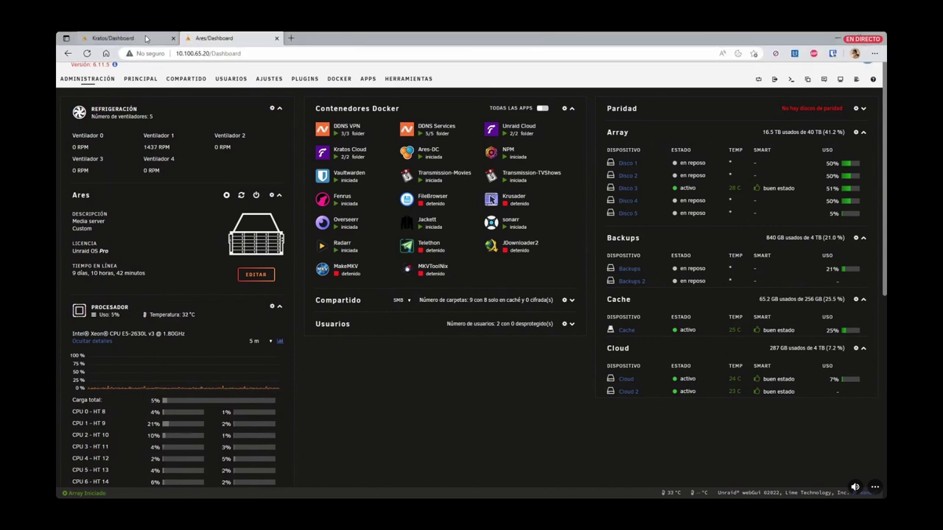
Step: Switch to the Kratos dashboard and review its processor model, network interface, memory, VPN and Plex Streams sections
{"action": "left_click", "coordinate": [132, 38]}
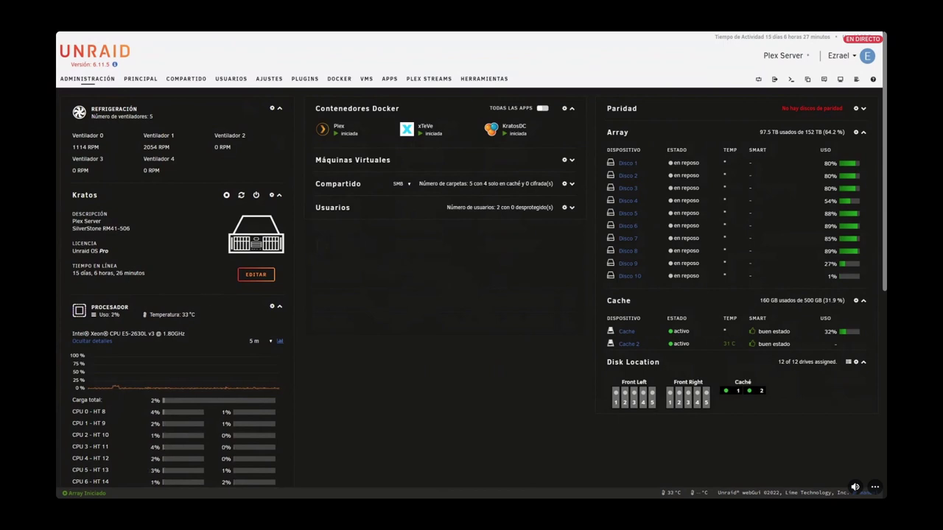
{"action": "left_click_drag", "start_coordinate": [116, 333], "coordinate": [156, 334]}
{"action": "scroll", "coordinate": [156, 335], "scroll_direction": "down", "scroll_amount": 5}
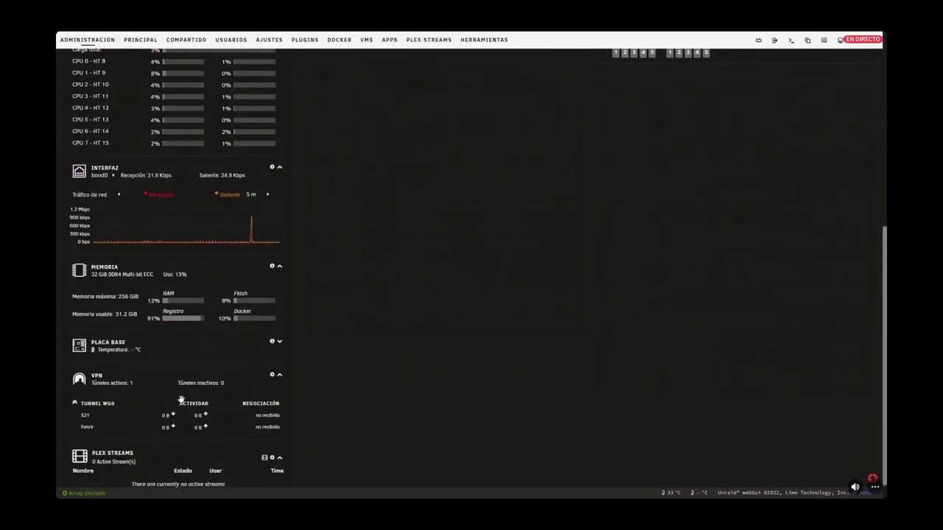
{"action": "scroll", "coordinate": [335, 389], "scroll_direction": "up", "scroll_amount": 1}
{"action": "scroll", "coordinate": [331, 384], "scroll_direction": "up", "scroll_amount": 5}
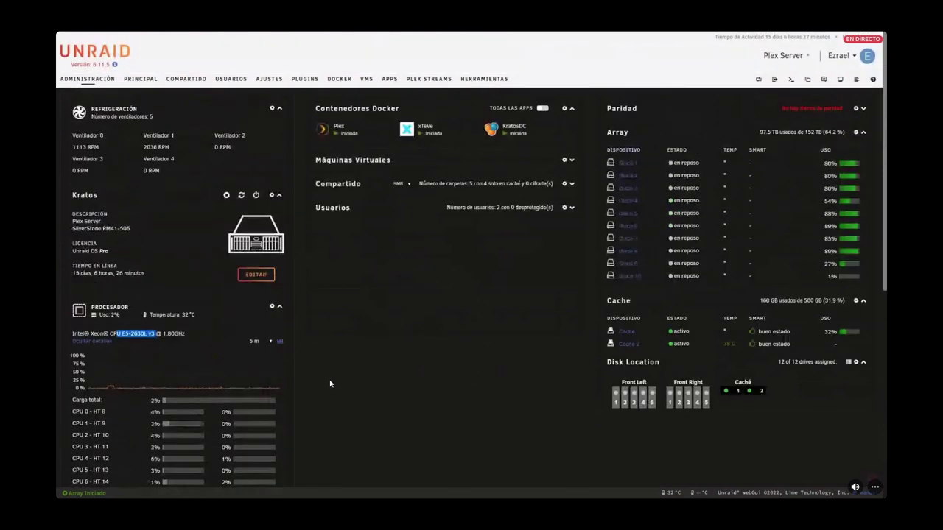
Step: Examine the fan speeds in the Kratos cooling section and the status of the array disks
{"action": "left_click_drag", "start_coordinate": [74, 146], "coordinate": [102, 150]}
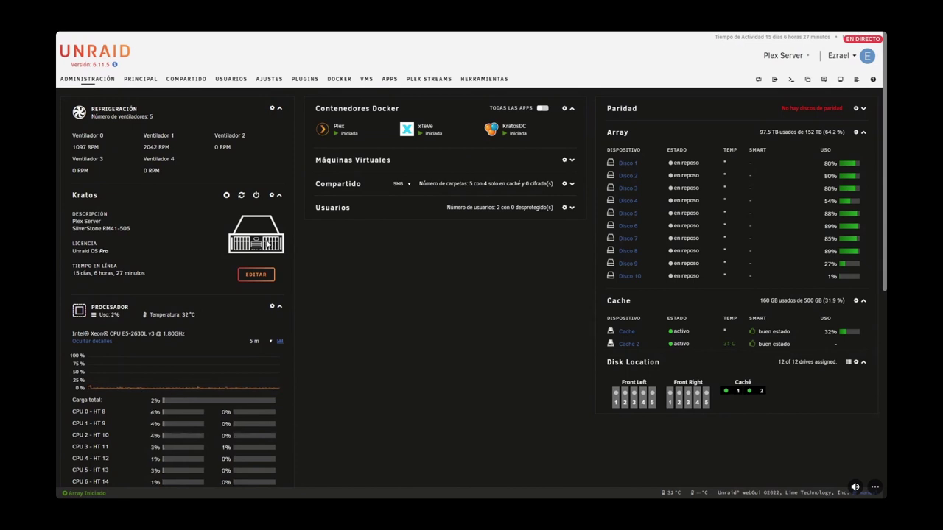
{"action": "mouse_move", "coordinate": [70, 148]}
{"action": "left_mouse_down"}
{"action": "mouse_move", "coordinate": [106, 145]}
{"action": "mouse_move", "coordinate": [71, 149]}
{"action": "left_mouse_up"}
{"action": "left_click", "coordinate": [106, 145]}
{"action": "left_click_drag", "start_coordinate": [104, 150], "coordinate": [74, 148]}
{"action": "left_click_drag", "start_coordinate": [696, 162], "coordinate": [695, 276]}
{"action": "right_click", "coordinate": [588, 213]}
{"action": "left_click", "coordinate": [554, 253]}
Step: Point out the Plex container and check the Plex Streams section of the Kratos dashboard
{"action": "left_click_drag", "start_coordinate": [312, 128], "coordinate": [371, 134]}
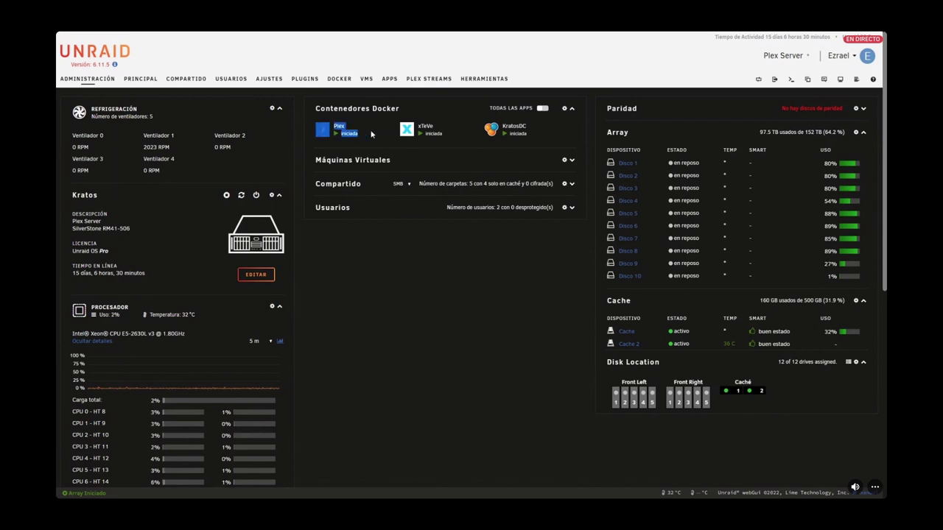
{"action": "left_click", "coordinate": [476, 286]}
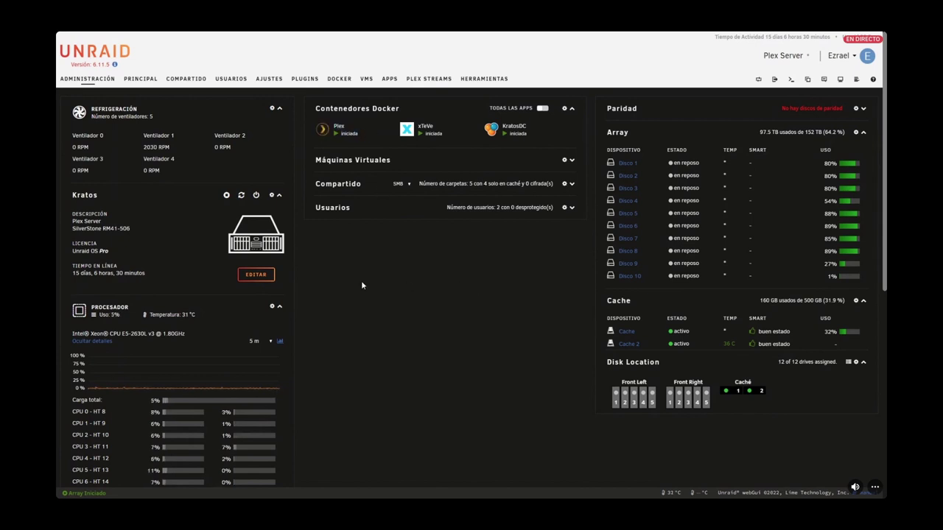
{"action": "scroll", "coordinate": [362, 285], "scroll_direction": "down", "scroll_amount": 3}
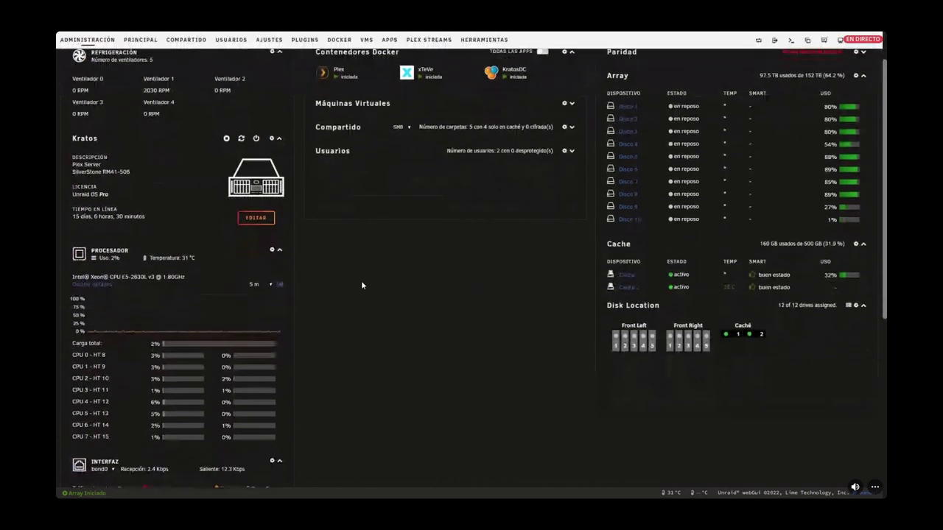
{"action": "scroll", "coordinate": [362, 285], "scroll_direction": "down", "scroll_amount": 3}
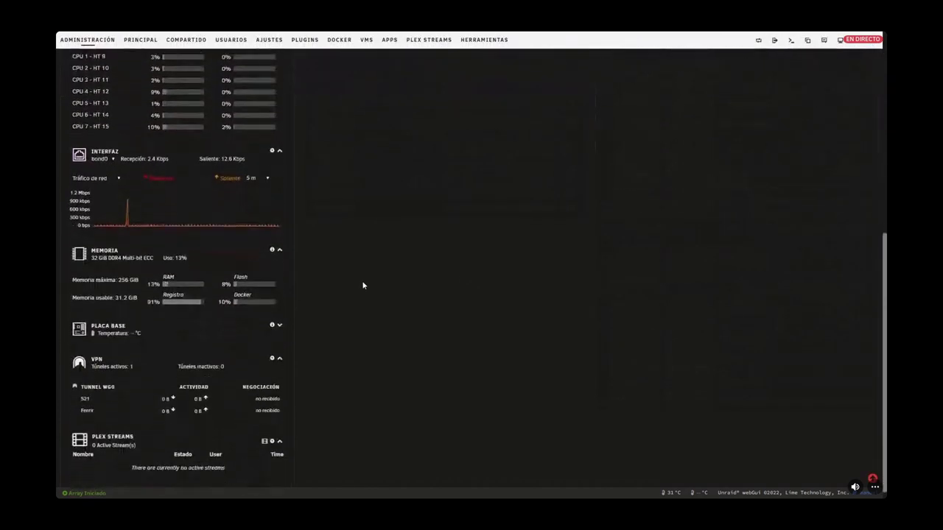
{"action": "scroll", "coordinate": [360, 291], "scroll_direction": "up", "scroll_amount": 2}
{"action": "scroll", "coordinate": [361, 293], "scroll_direction": "up", "scroll_amount": 5}
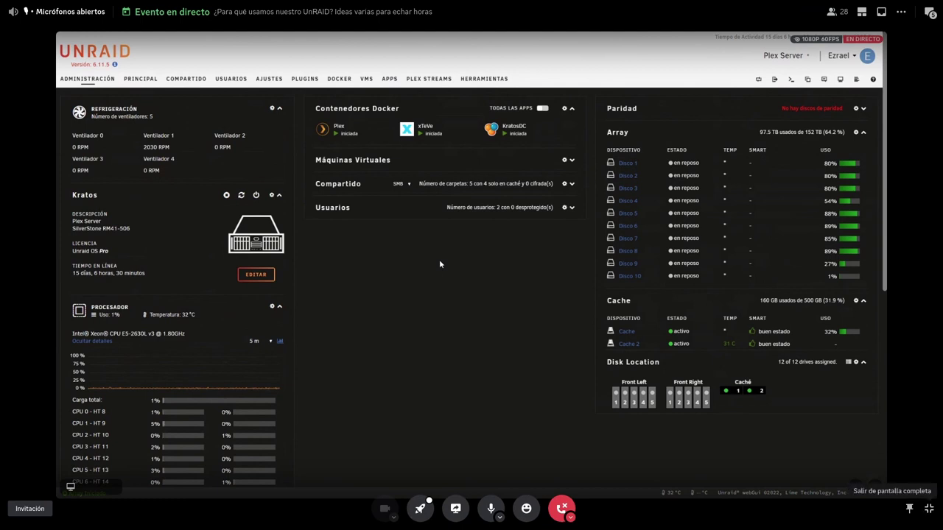
Step: Leave the full-screen stream and minimize the live event window to return to the Overkiller dashboard
{"action": "key", "text": "Escape"}
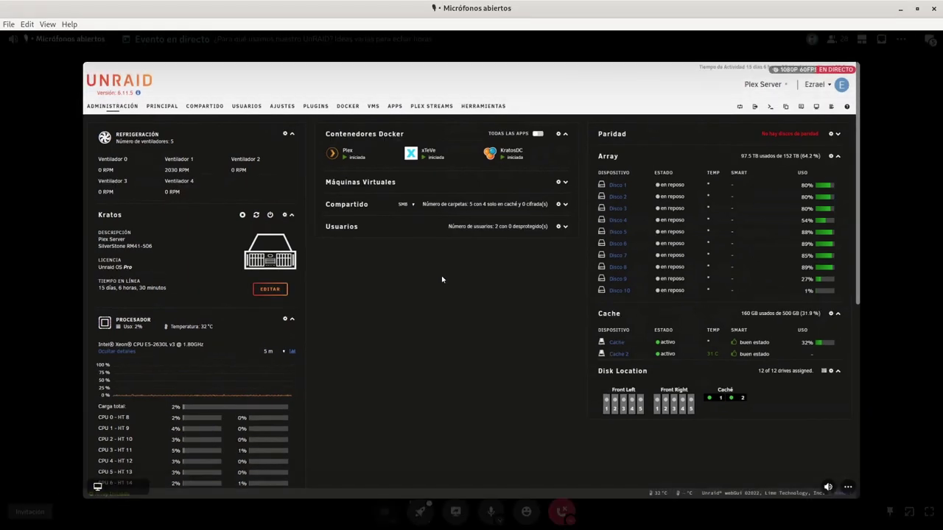
{"action": "mouse_move", "coordinate": [442, 278]}
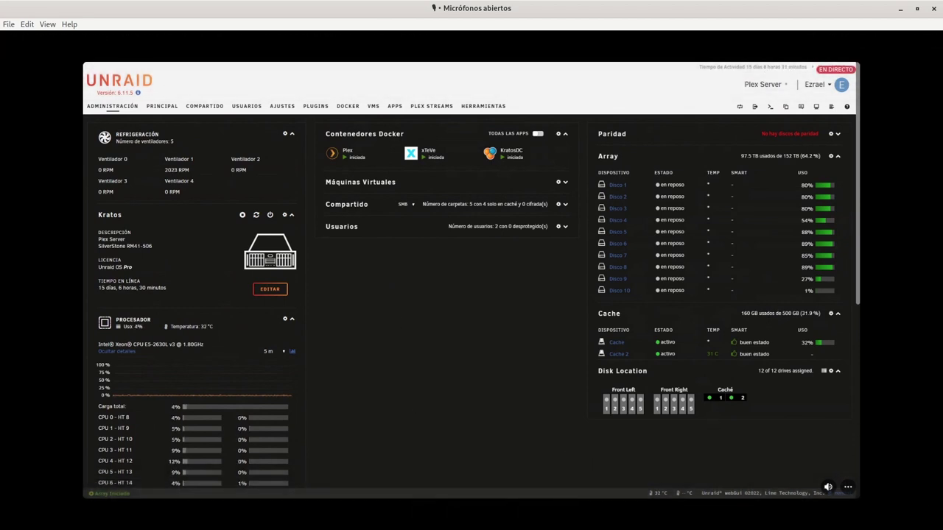
{"action": "key", "text": "super+Down"}
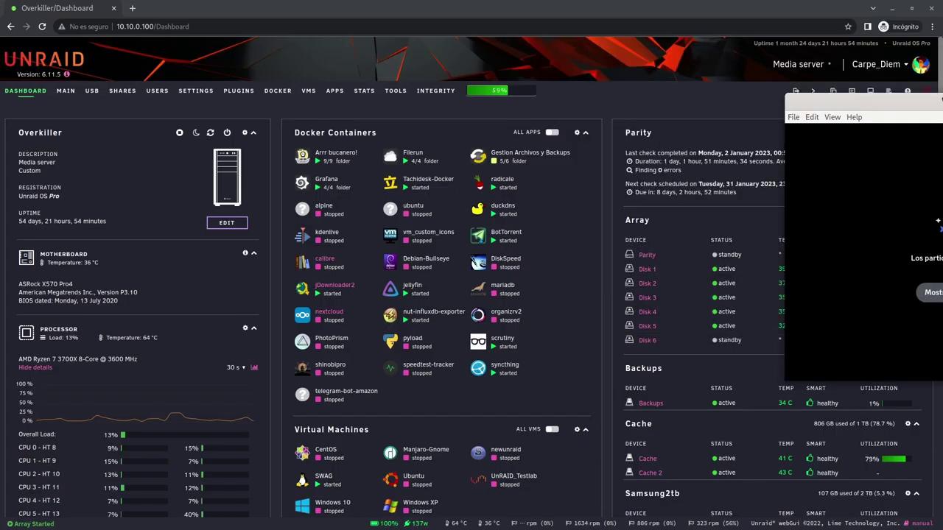
{"action": "key", "text": "super+Down"}
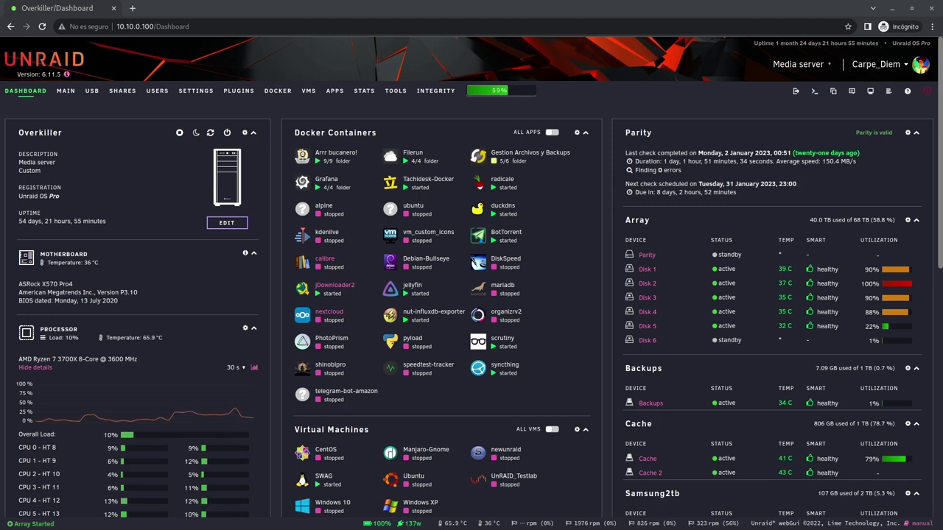
Step: Open the Docker container list and expand the Gestion Archivos y Backups folder
{"action": "left_click", "coordinate": [278, 91]}
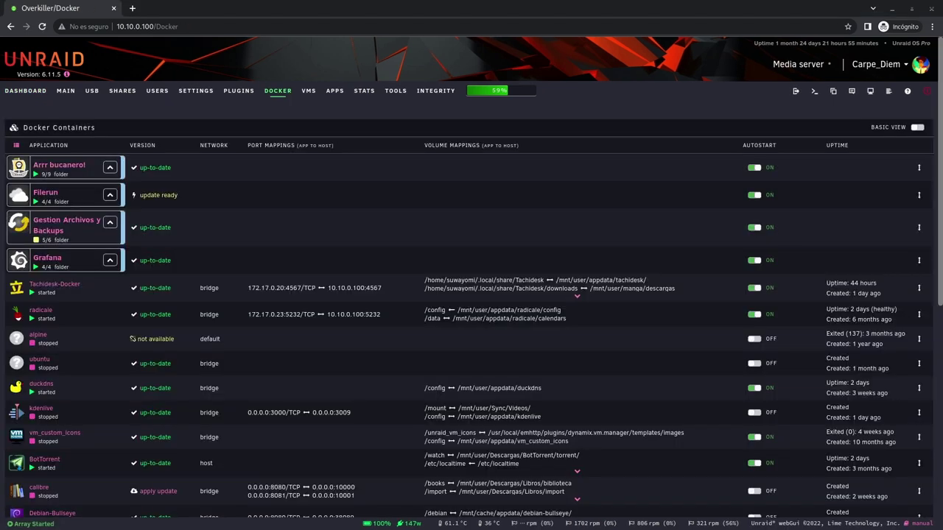
{"action": "left_click", "coordinate": [66, 221]}
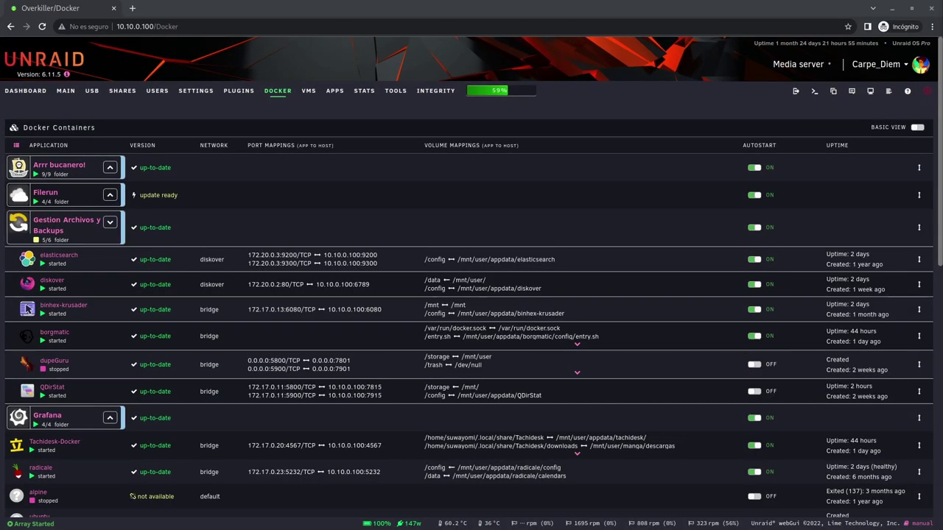
Step: Switch to the terminal, connect to the Overkiller server with overk, look for a command starting with ff, and return to the browser
{"action": "key", "text": "alt+Tab"}
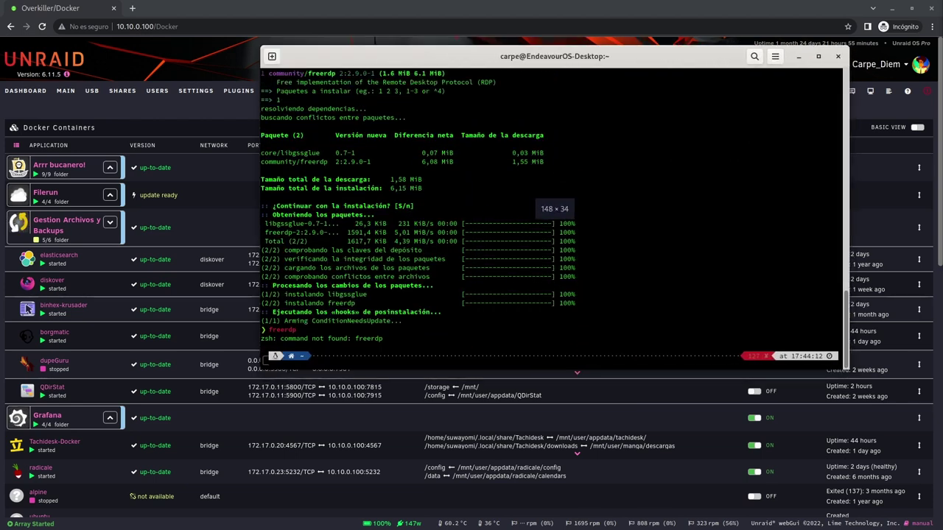
{"action": "type", "text": "xf"}
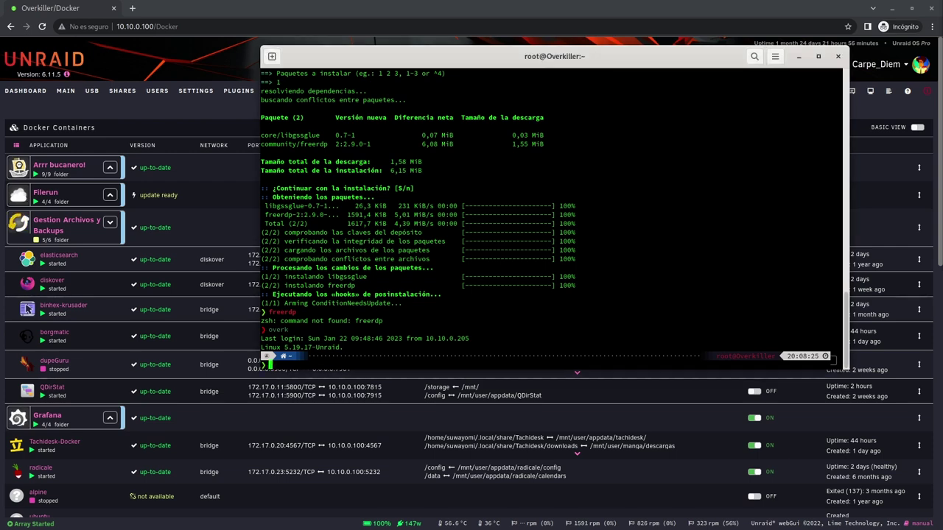
{"action": "type", "text": "fr"}
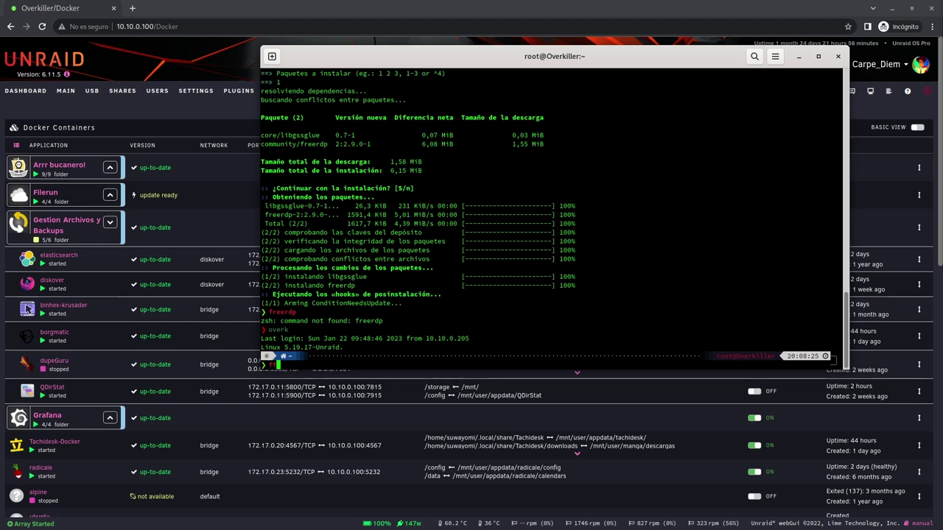
{"action": "key", "text": "Tab"}
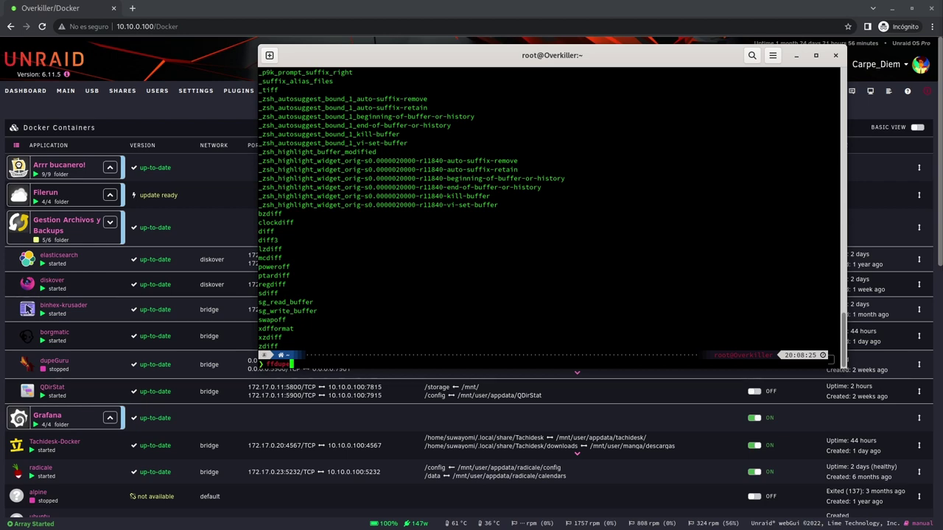
{"action": "key", "text": "alt+Tab"}
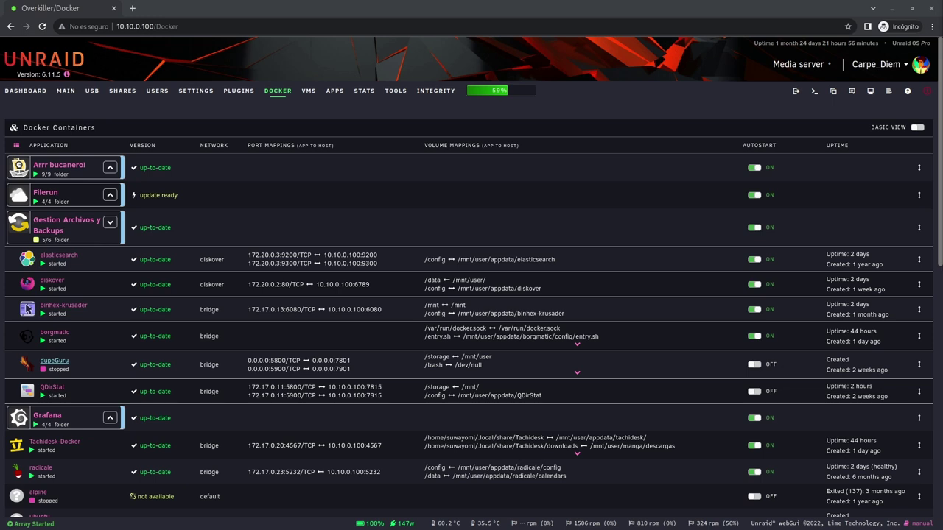